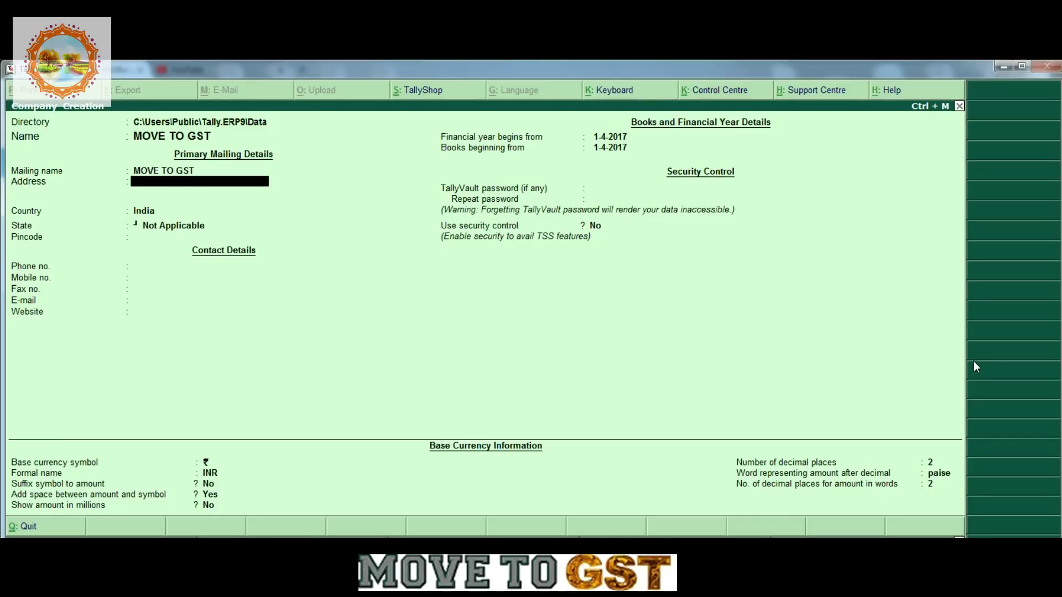
Enter the company address lines VIJAYAWADA and 2-124.
text(VIJAYAWADA)
key(Return)
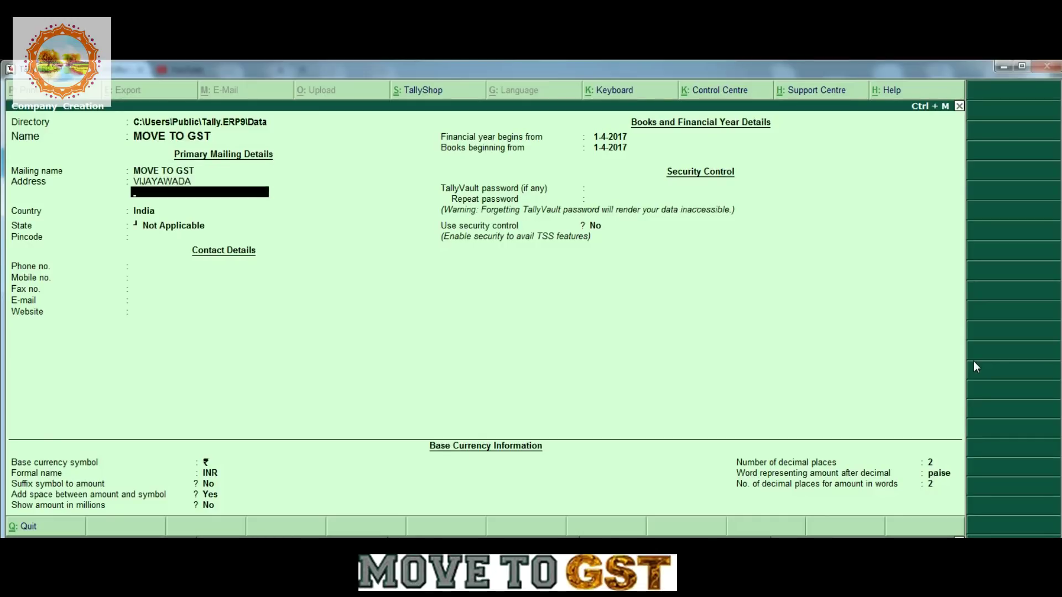
text(2-124)
key(Return)
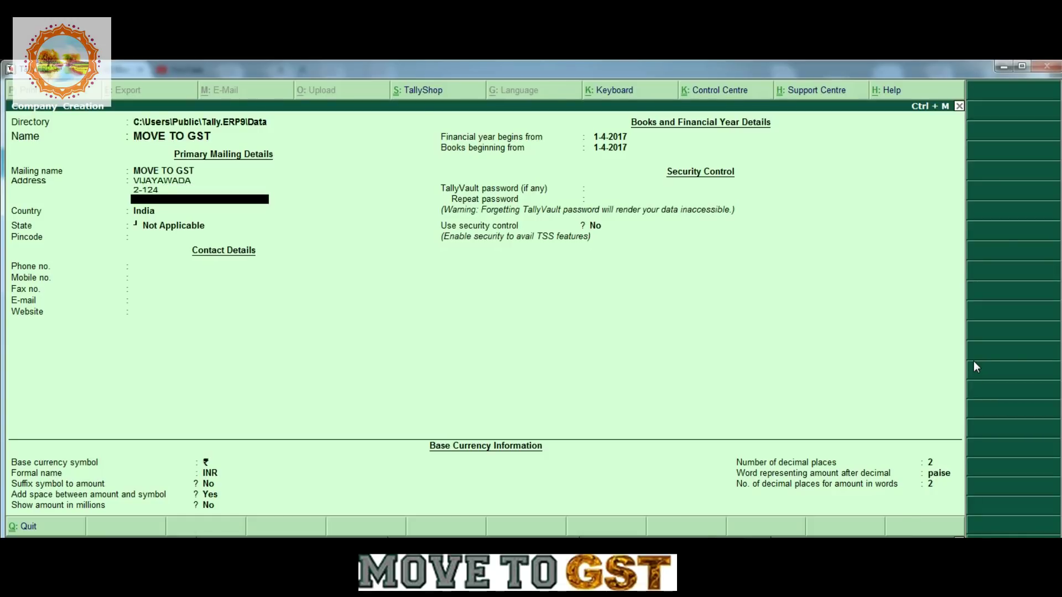
key(Return)
Keep India as the country, set the state to Andhra Pradesh, and enter the company phone number.
text(and)
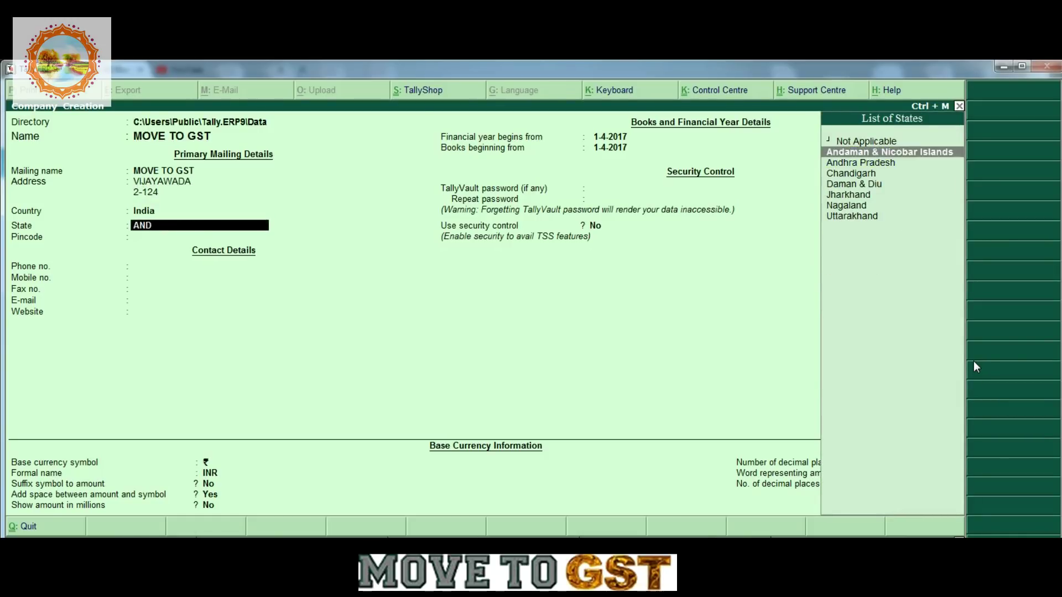
key(Down)
key(Return)
key(Return)
key(BackSpace)
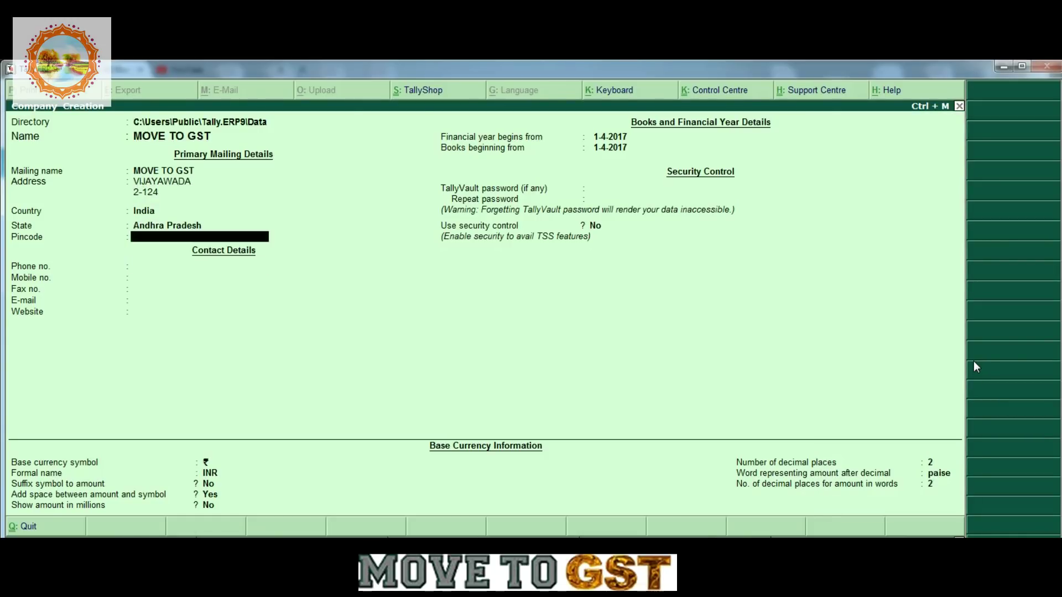
key(Return)
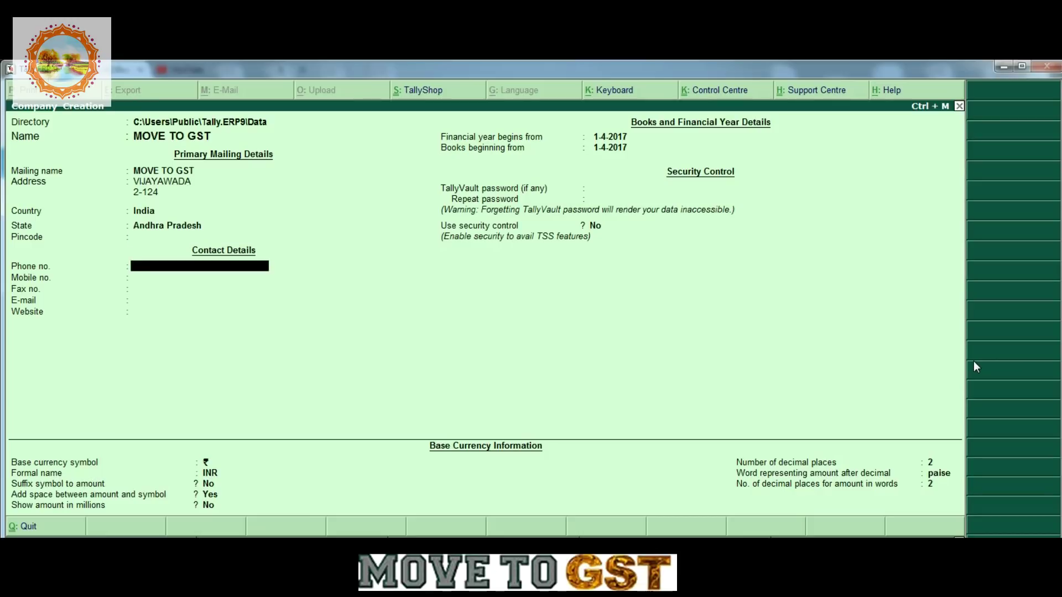
text(01234567890)
key(Return)
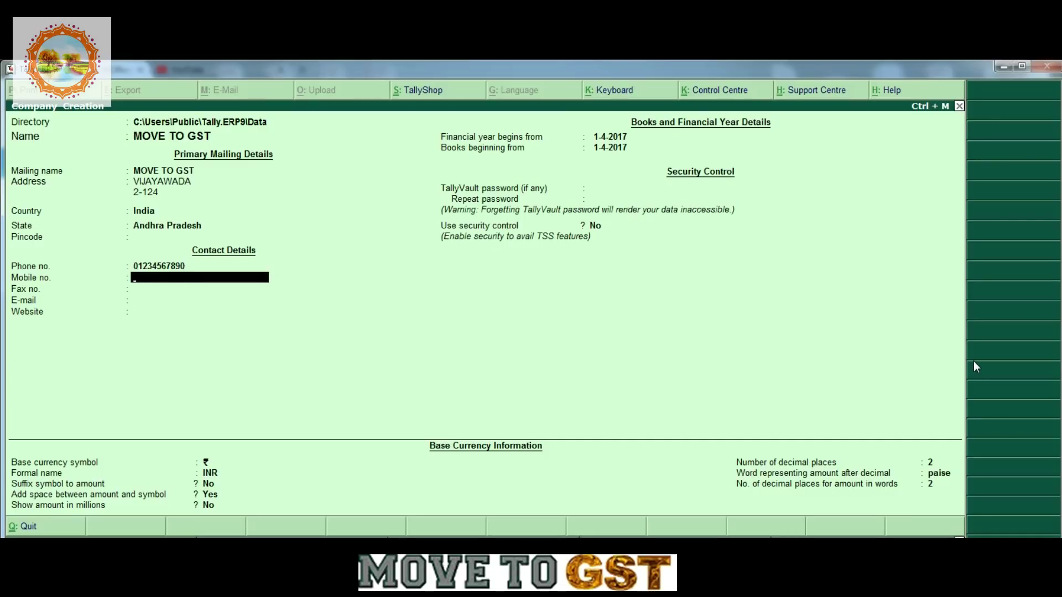
key(Return)
key(Return)
key(Return)
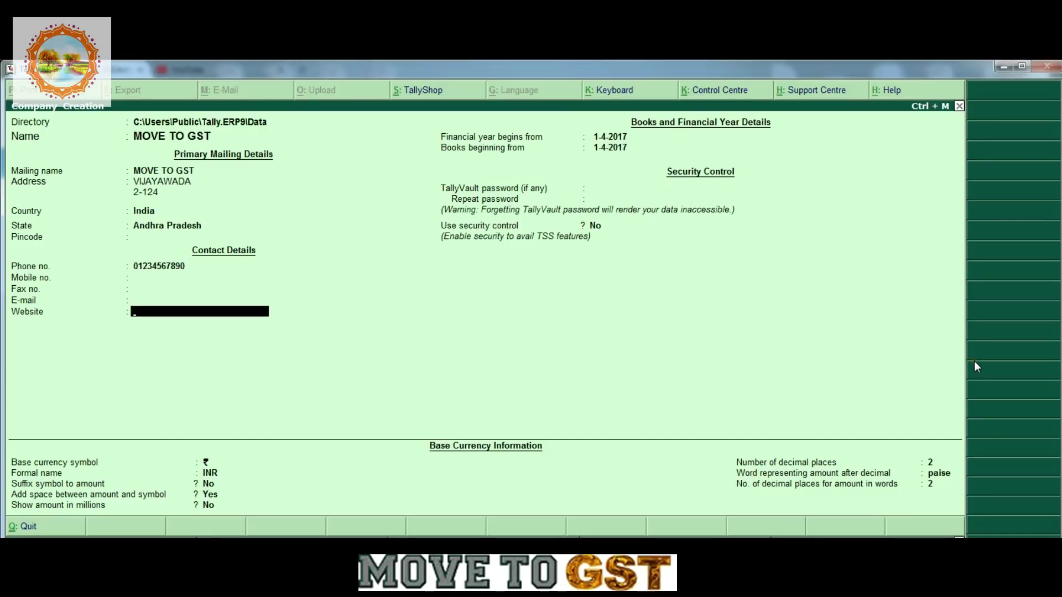
key(Return)
key(Return)
key(Return)
key(Return)
key(Return)
key(Return)
key(Return)
key(Return)
key(Return)
key(Return)
key(Return)
key(Return)
key(Return)
key(Return)
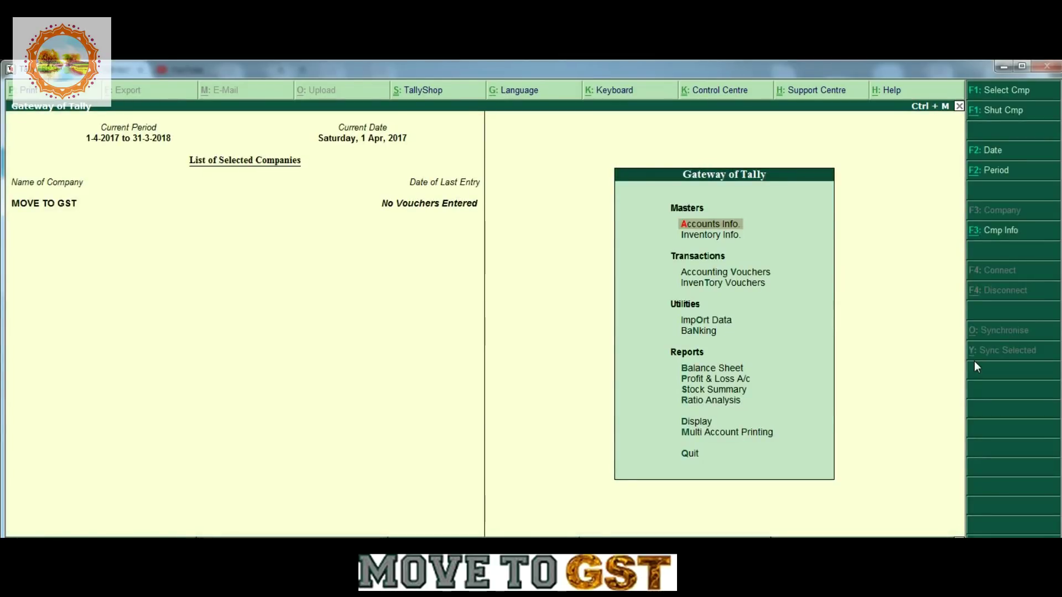
key(b)
key(F12)
key(y)
key(y)
key(Return)
key(Return)
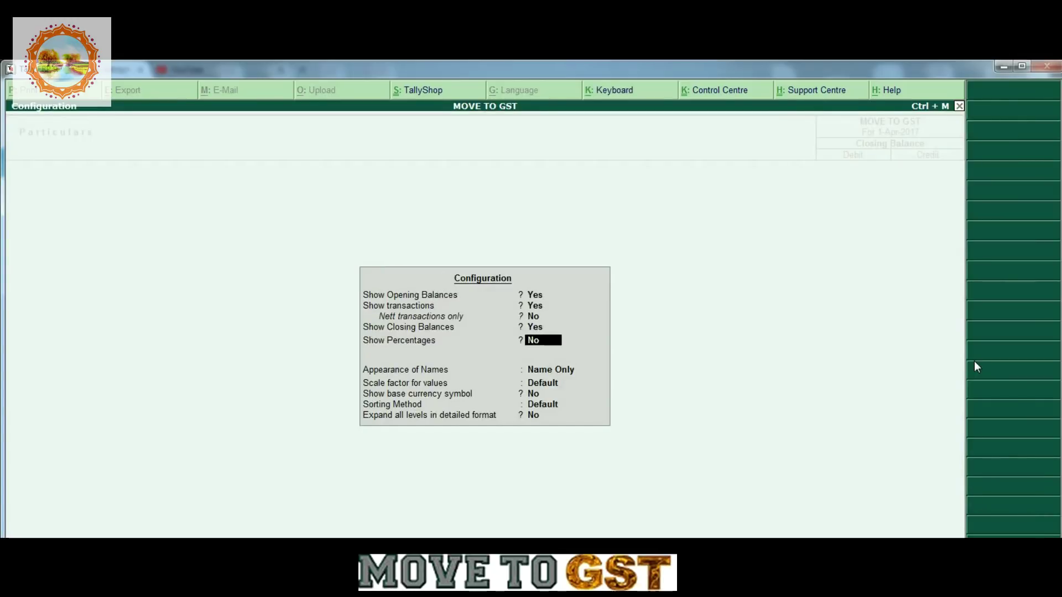
key(Return)
key(Return)
key(Return)
key(Return)
key(Return)
key(y)
key(Return)
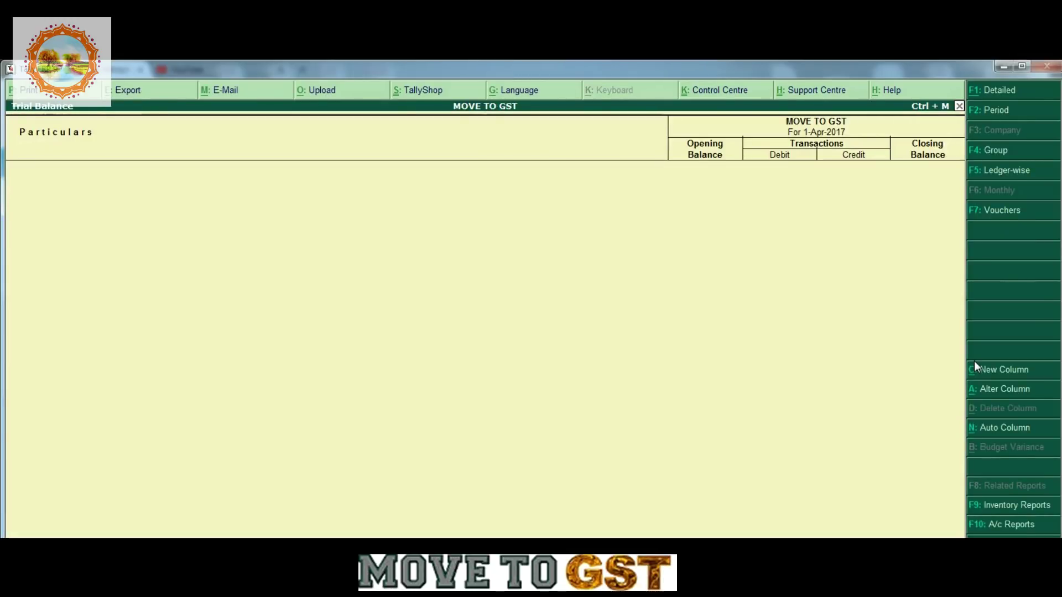
key(Escape)
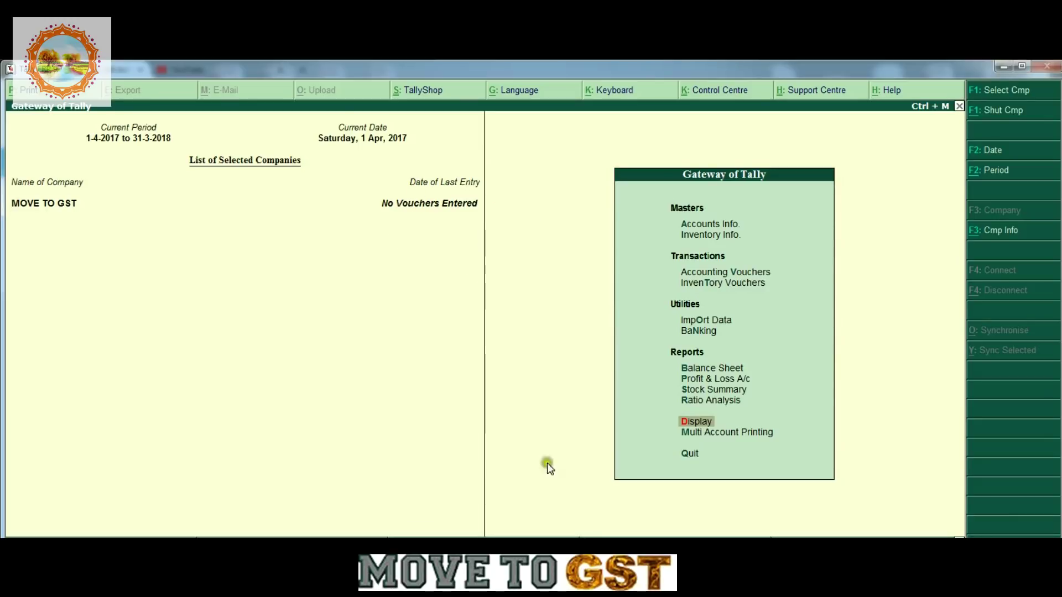
click(692, 426)
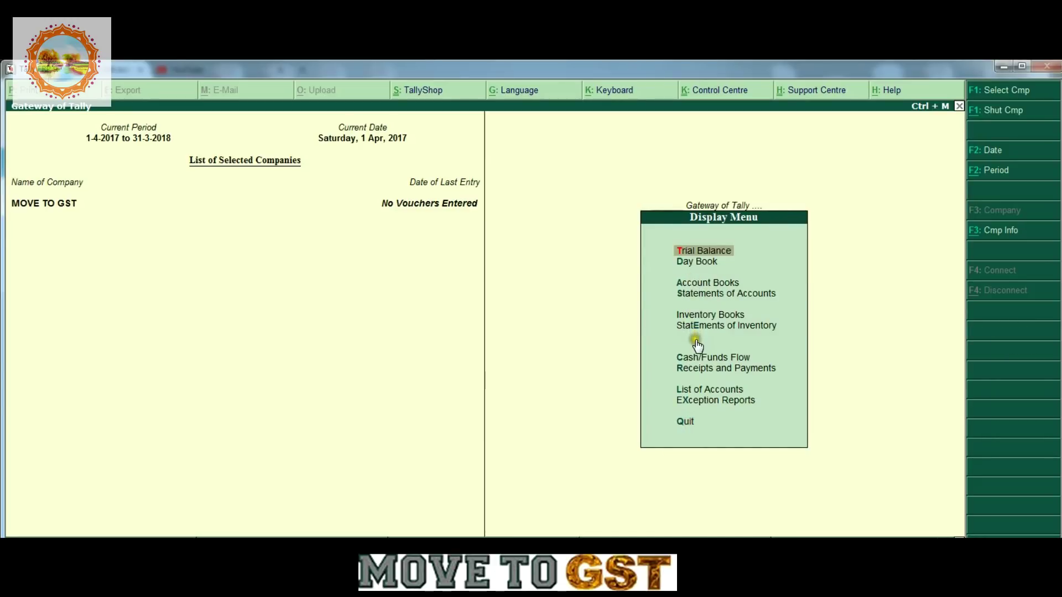
key(a)
click(704, 303)
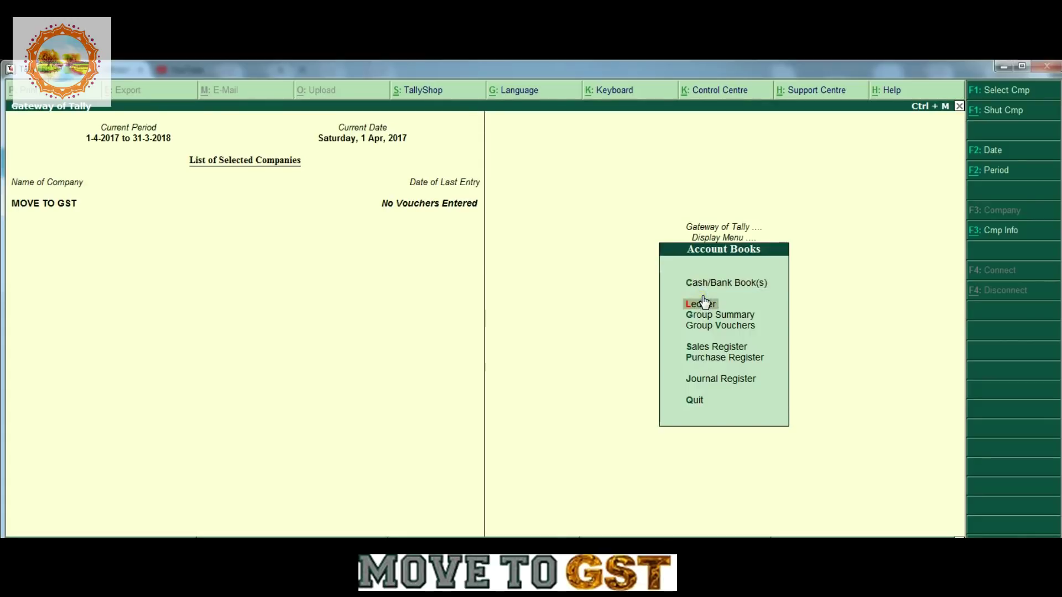
click(704, 303)
key(Down)
key(Up)
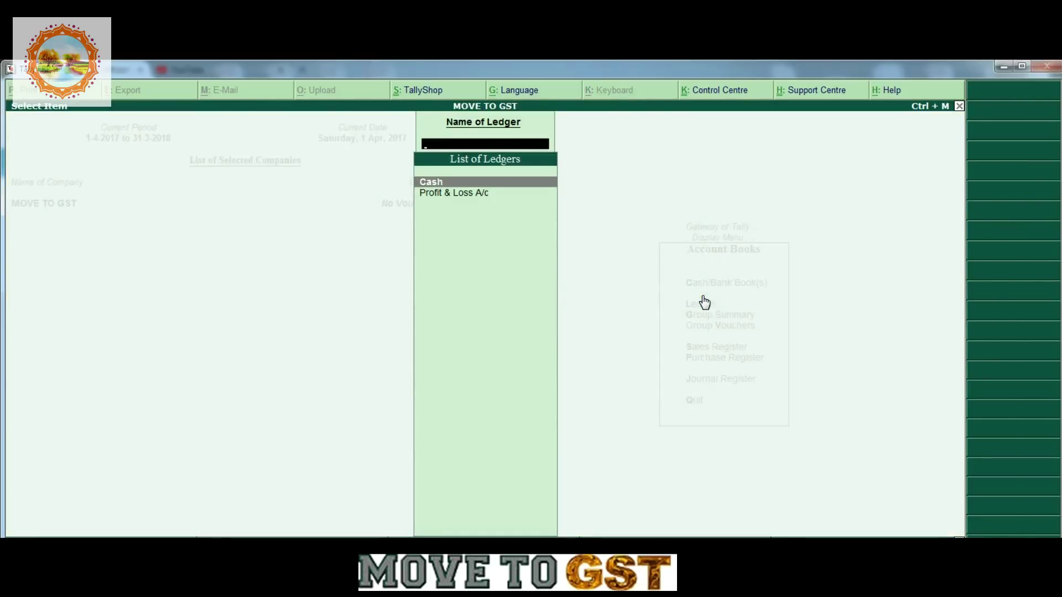
key(Escape)
key(Escape)
key(Escape)
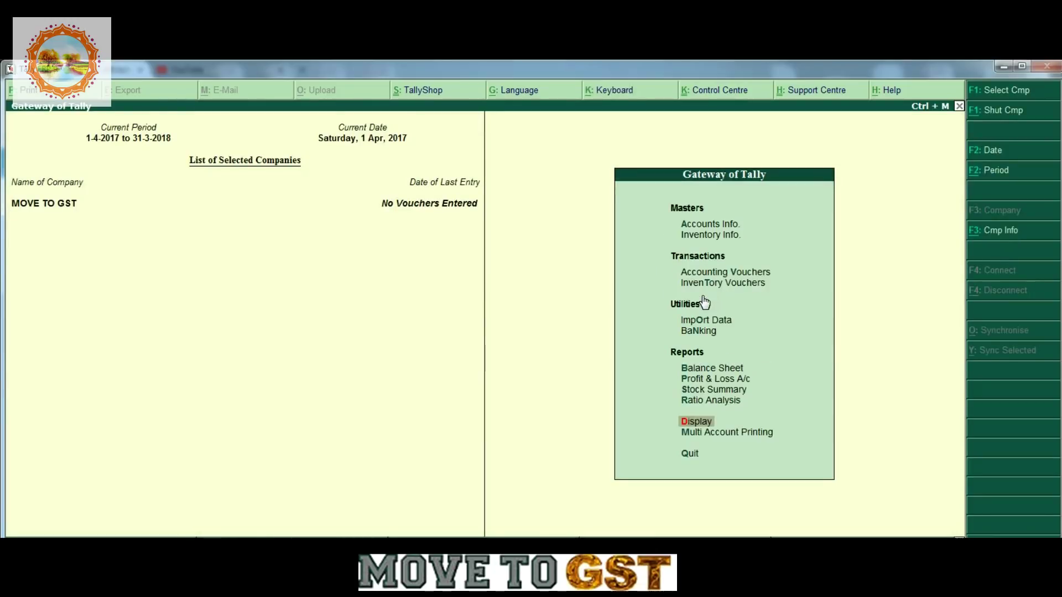
key(Escape)
key(Escape)
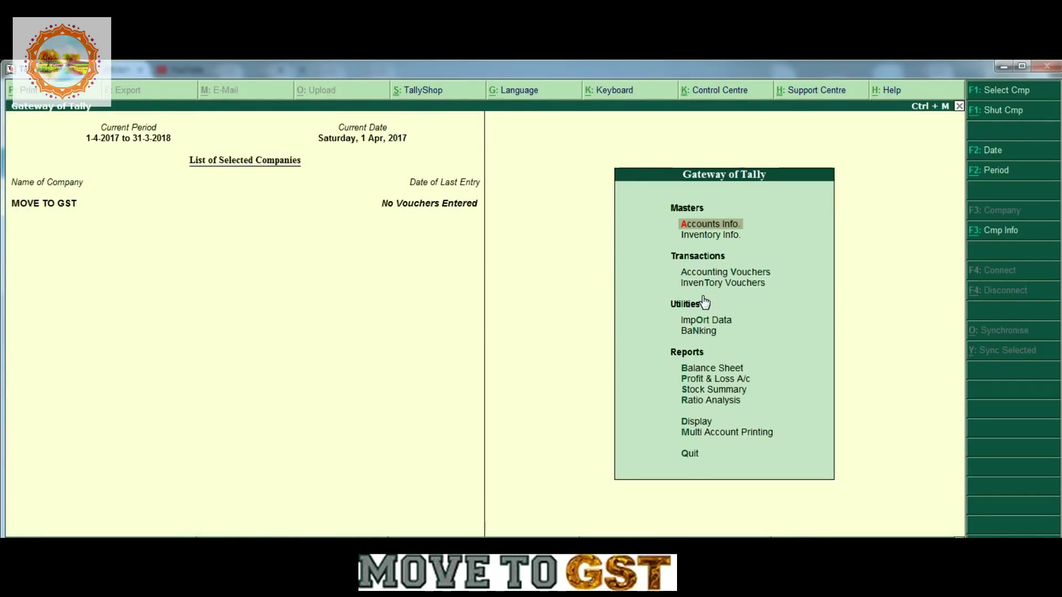
Start Sales voucher No. 1 dated 1-Jul-2017 and begin creating a new party ledger.
key(v)
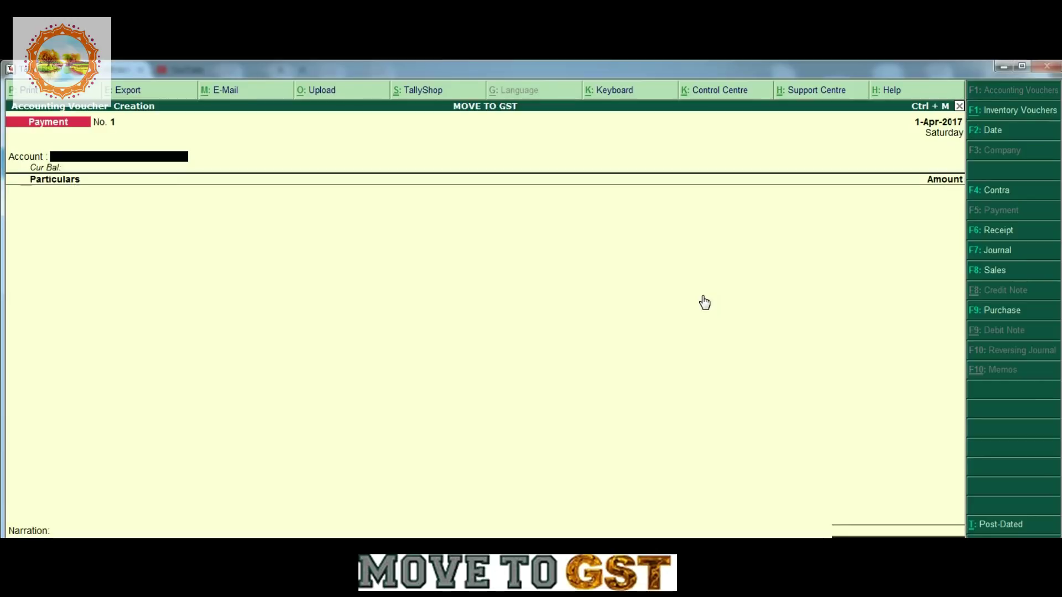
key(F8)
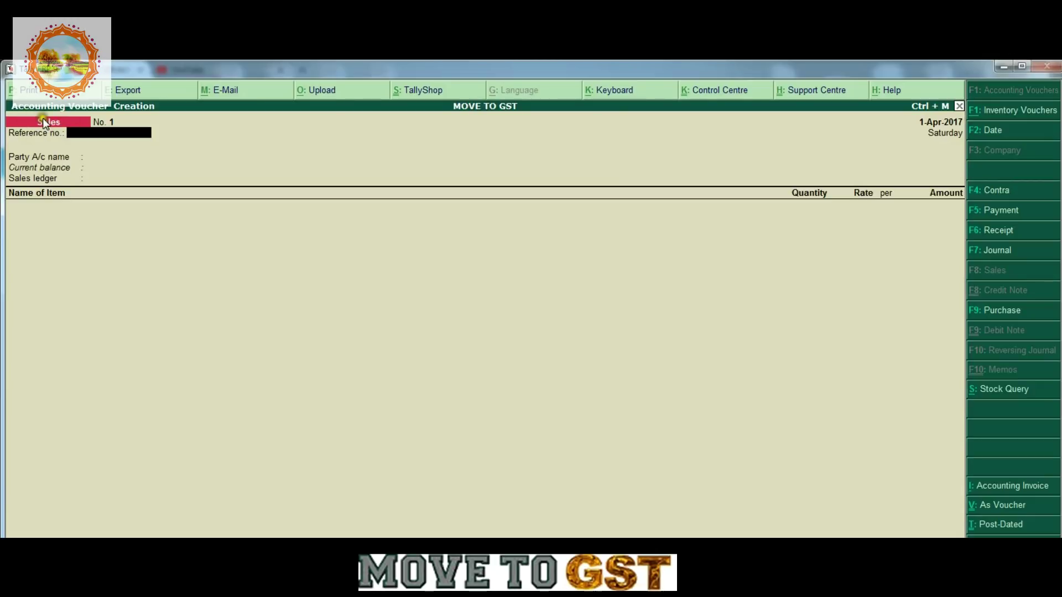
key(F2)
text(01.07)
key(Return)
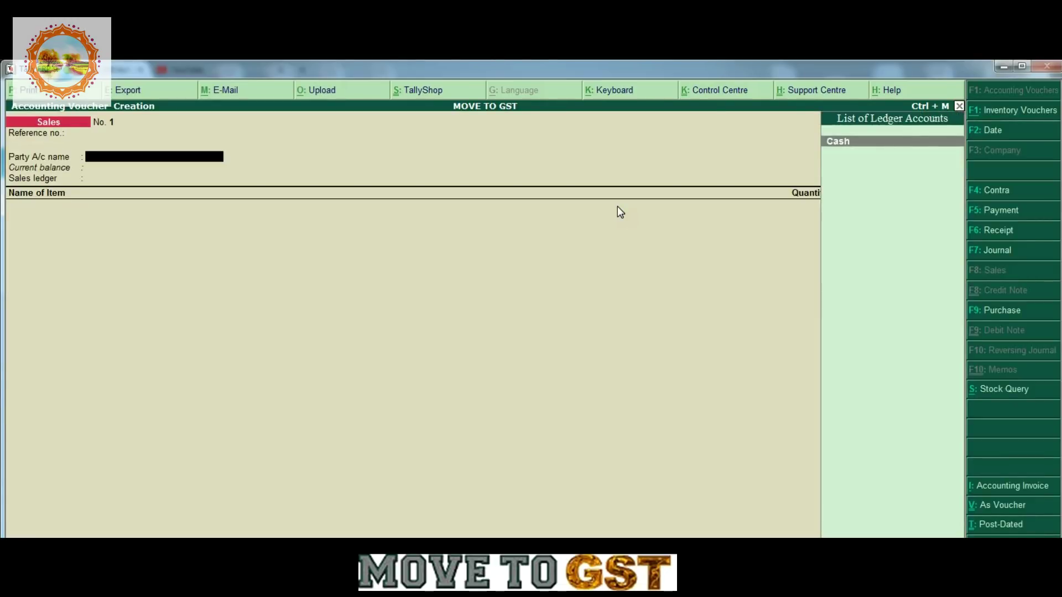
key(alt+c)
Name the ledger ABC LIMITED A/C under Sundry Debtors, keeping bill-by-bill balances at Yes.
text(ABC LIMIT)
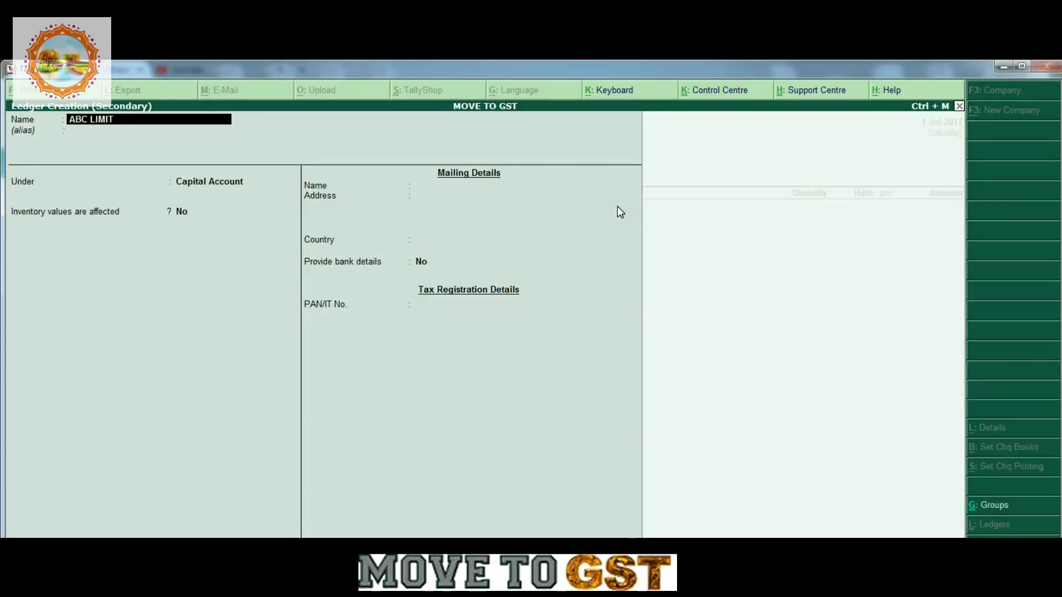
text(ED A/C)
key(Return)
key(Return)
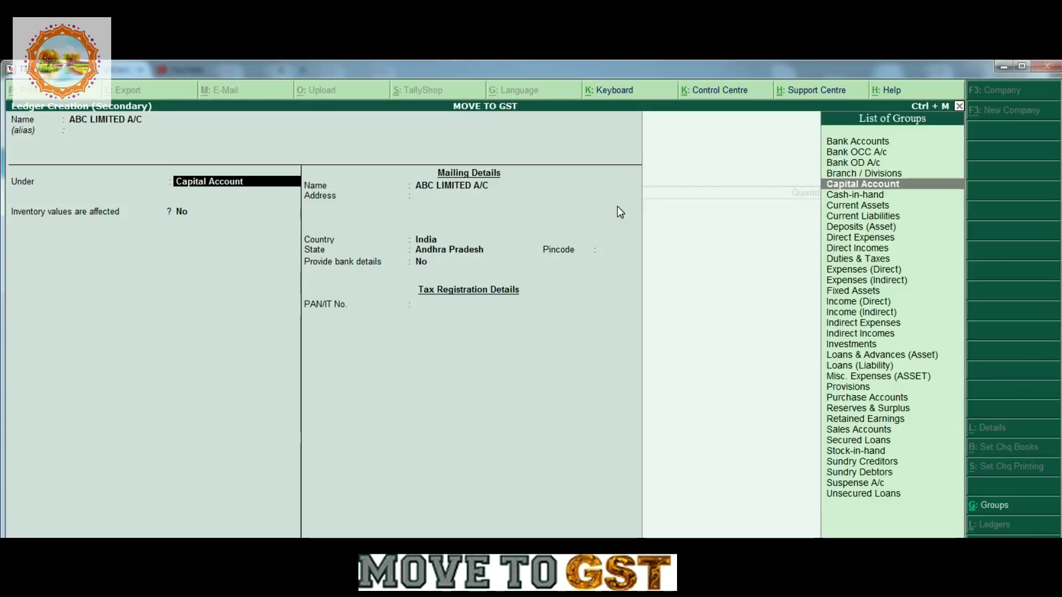
text(SUND)
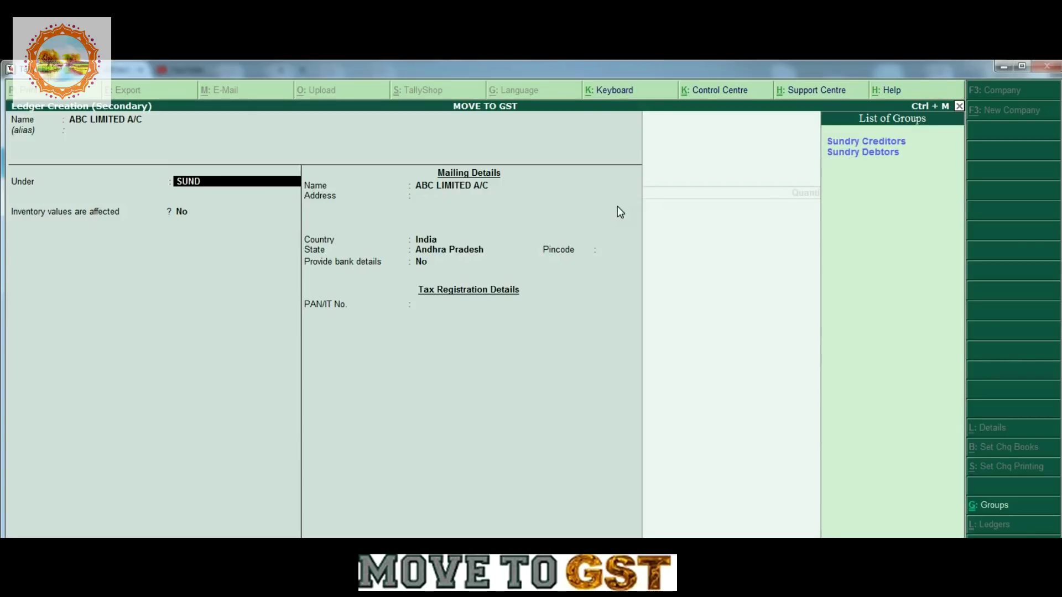
key(Down)
key(Return)
key(Return)
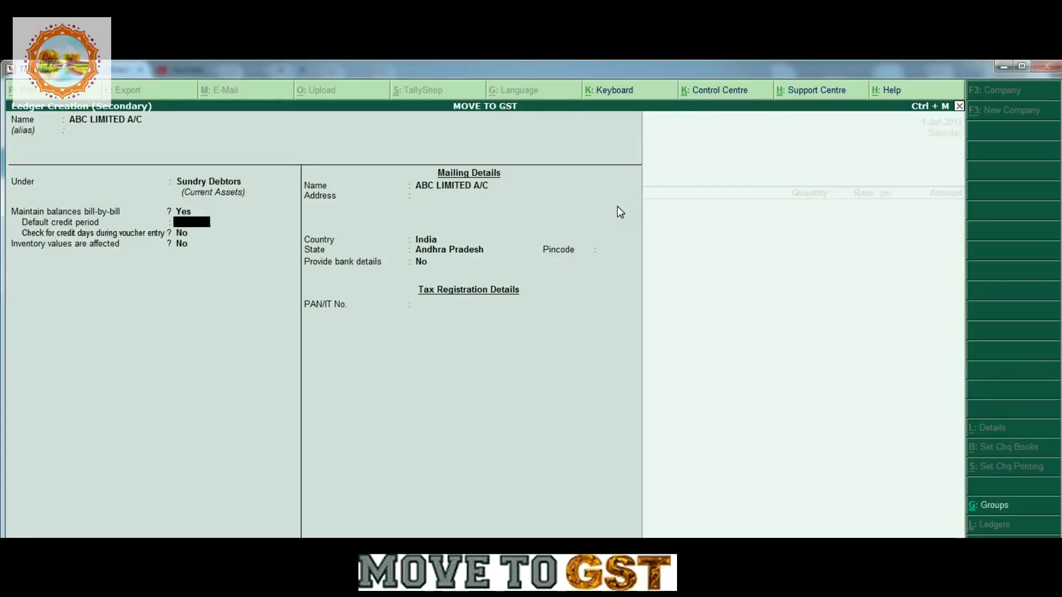
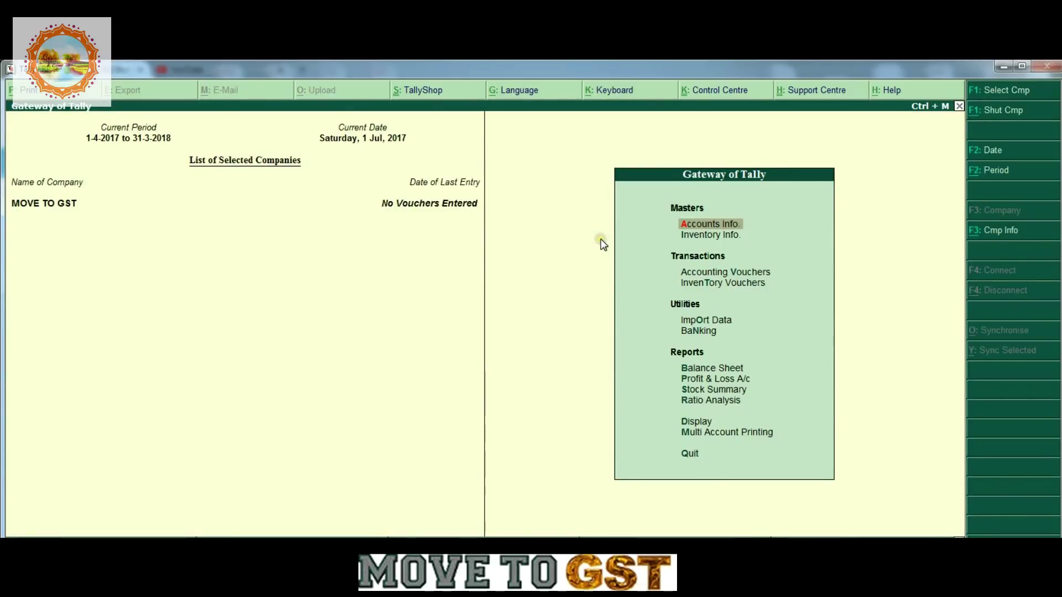
Turn on Goods and Services Tax in the company's Statutory & Taxation features.
key(F12)
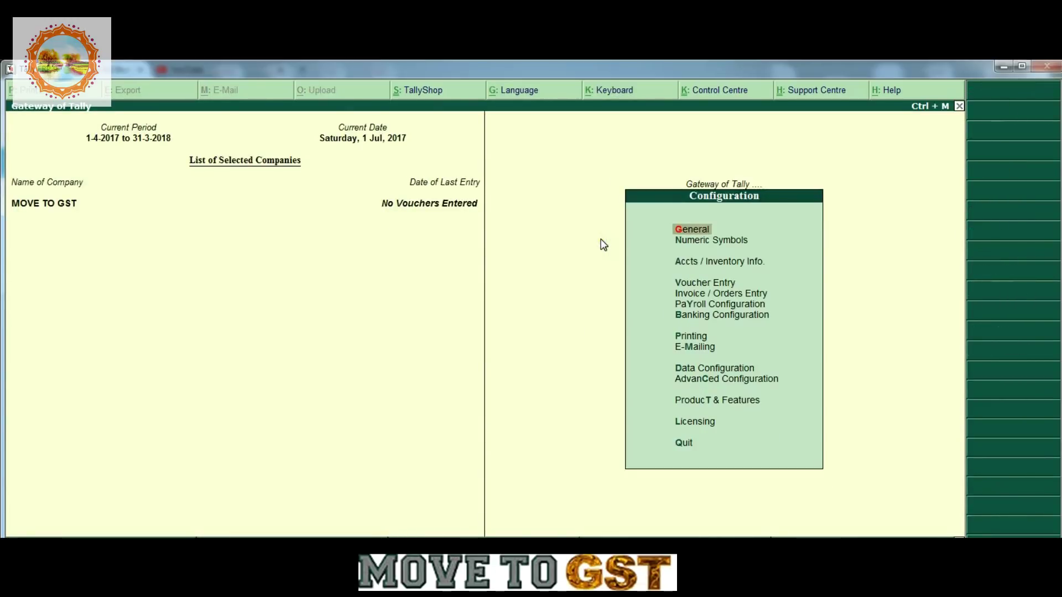
key(Escape)
key(F11)
key(Down)
key(Down)
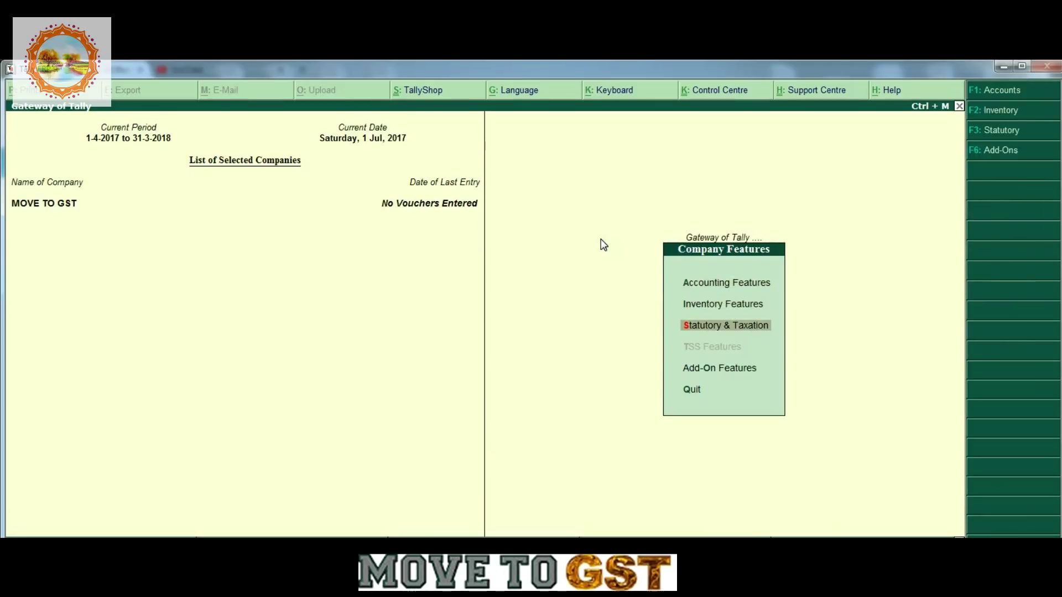
key(Return)
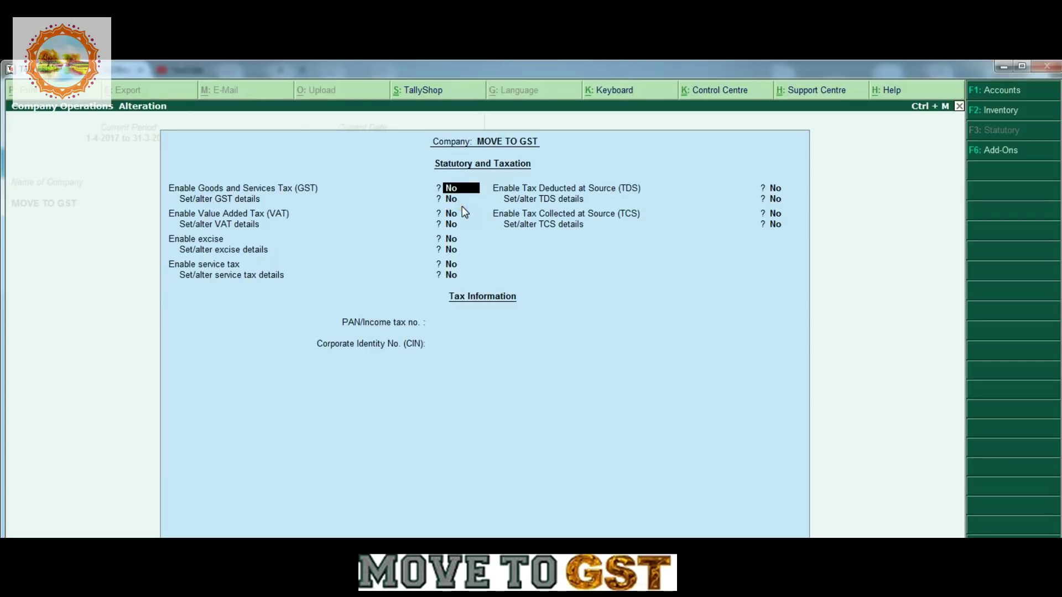
key(Return)
text(y)
key(Return)
key(Return)
key(Return)
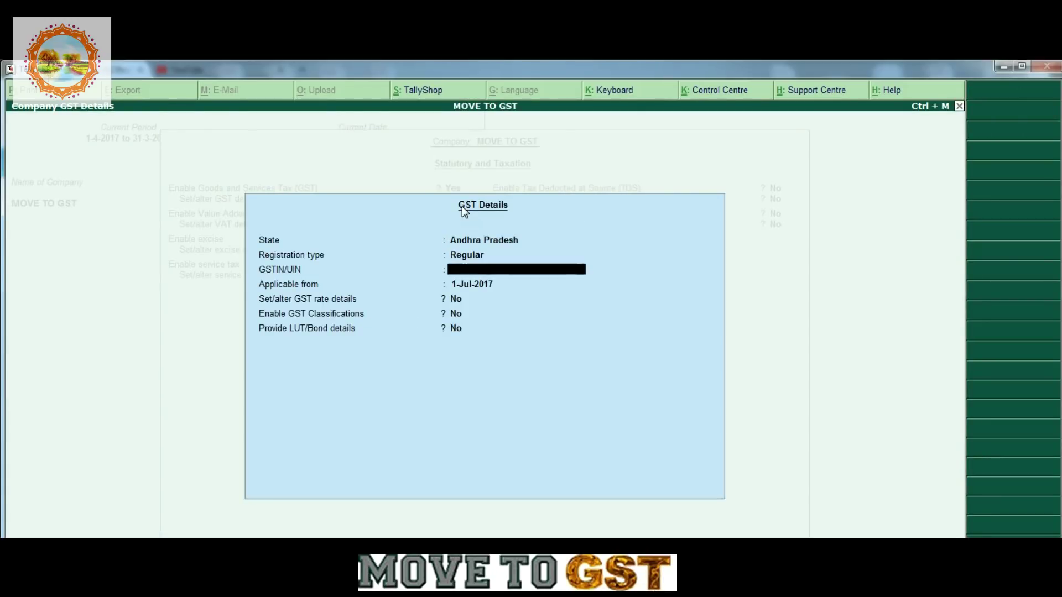
Enter the company's GSTIN, keep the 1-Jul-2017 start date, and enable GST classifications.
text(37AAACA1234)
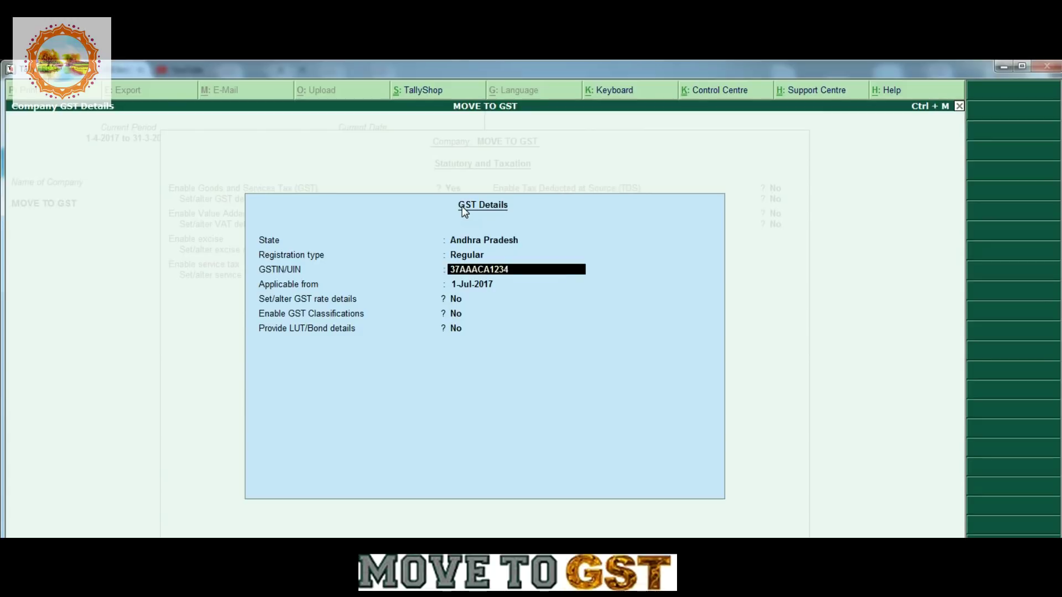
text(A1Z0)
key(Return)
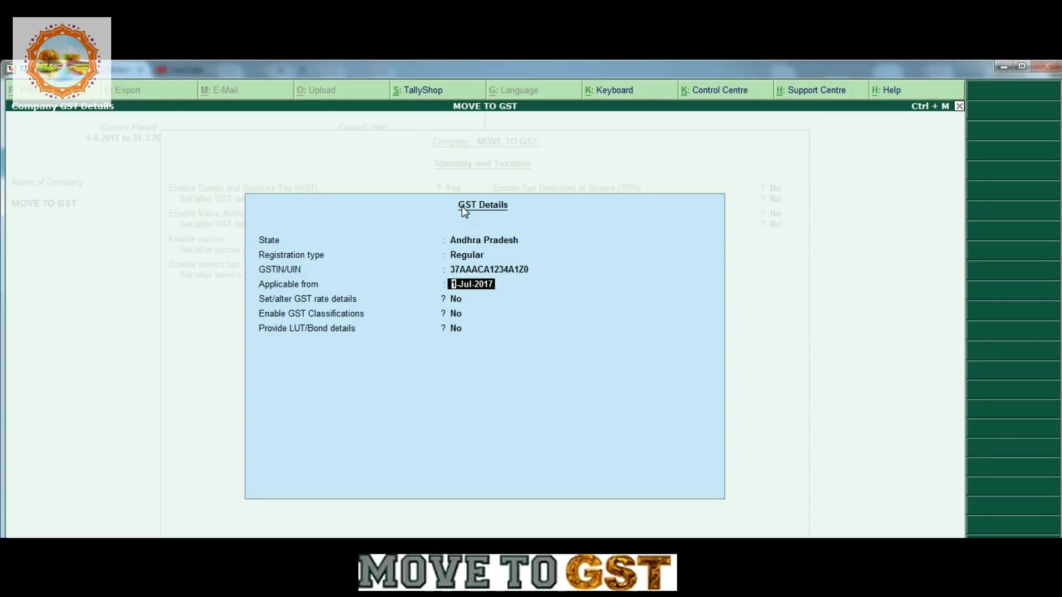
key(Return)
key(Return)
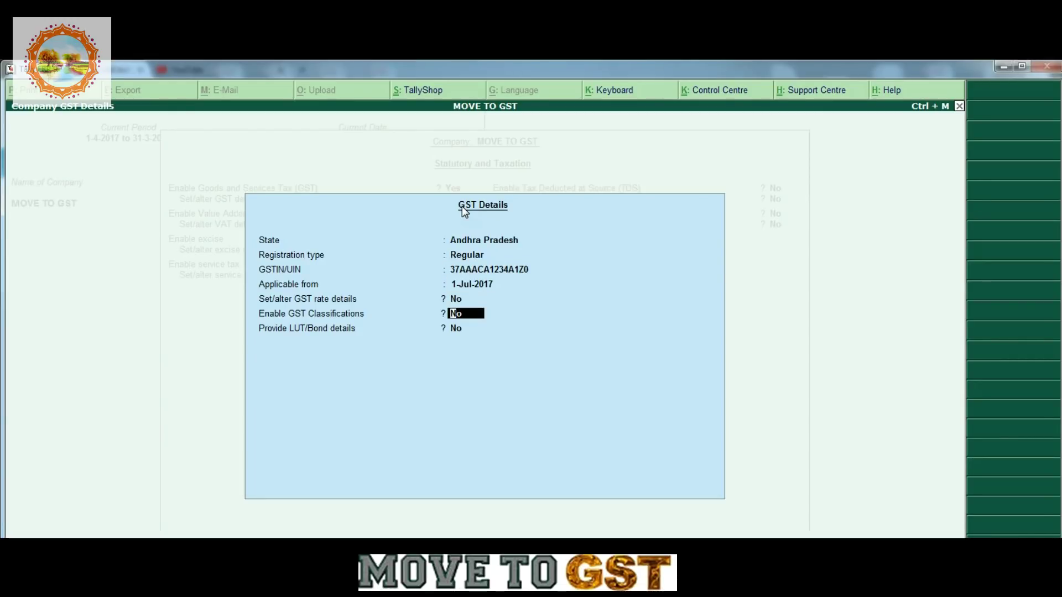
text(y)
key(Return)
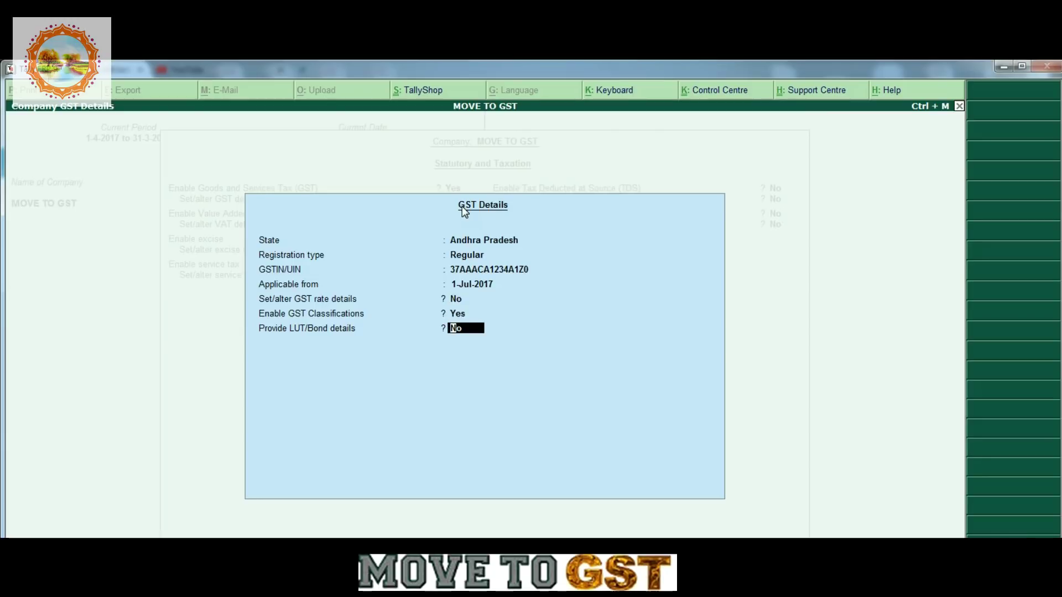
key(Return)
key(Return)
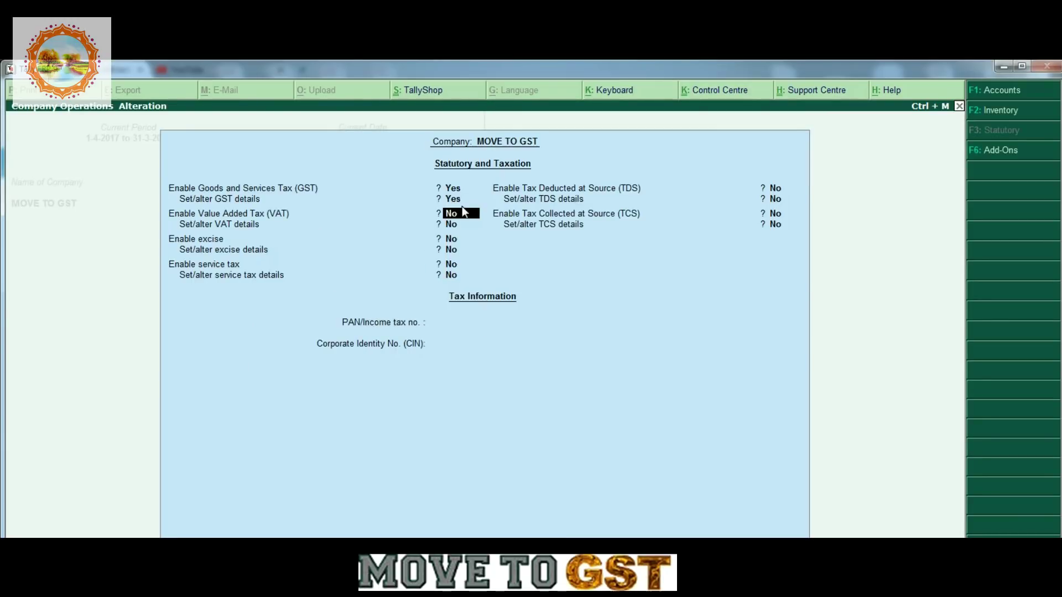
key(Return)
key(Return)
key(Return)
key(Return)
key(Return)
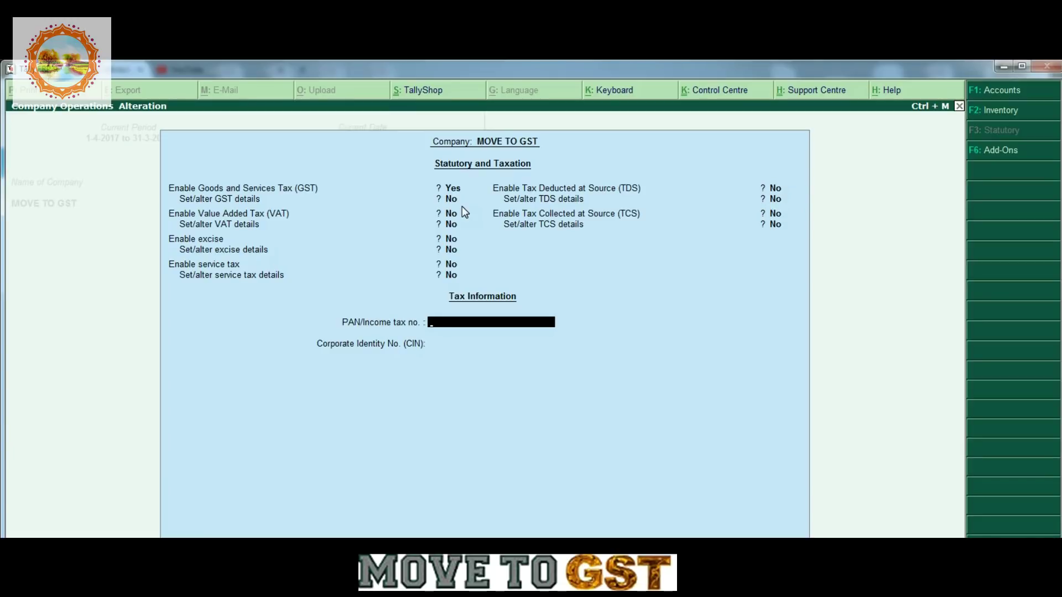
Enter the company PAN, leave CIN blank, and save the statutory settings.
text(AAACA123)
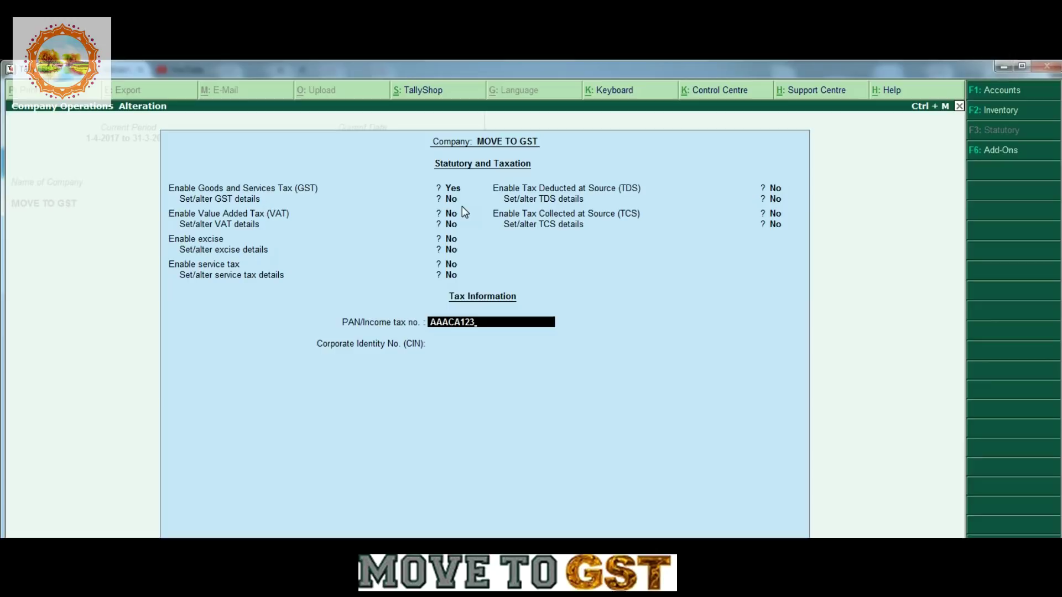
text(4A)
key(Return)
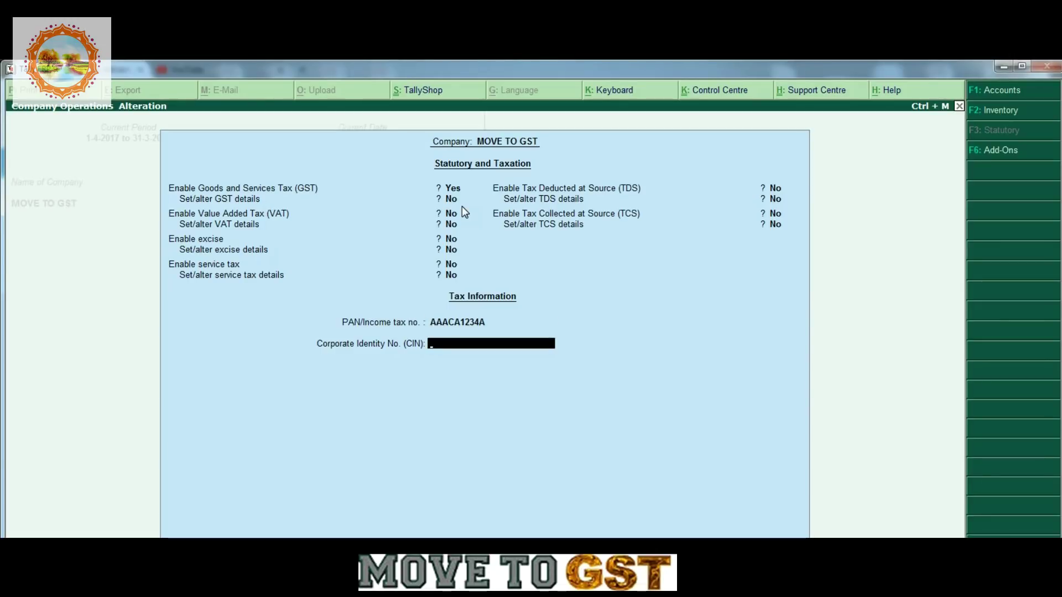
key(Return)
key(Return)
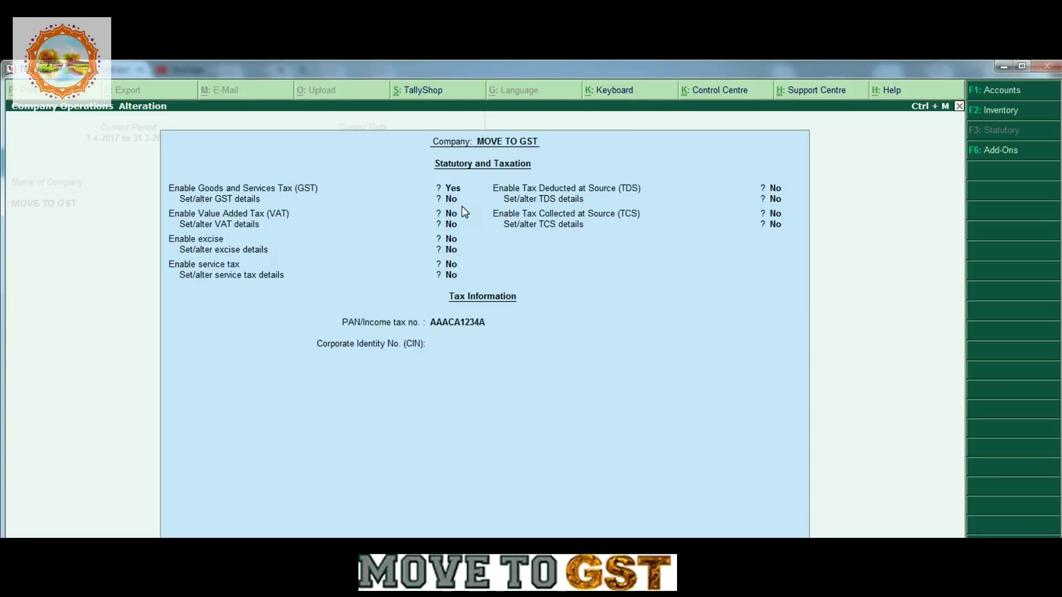
key(Up)
key(Down)
key(Up)
key(Return)
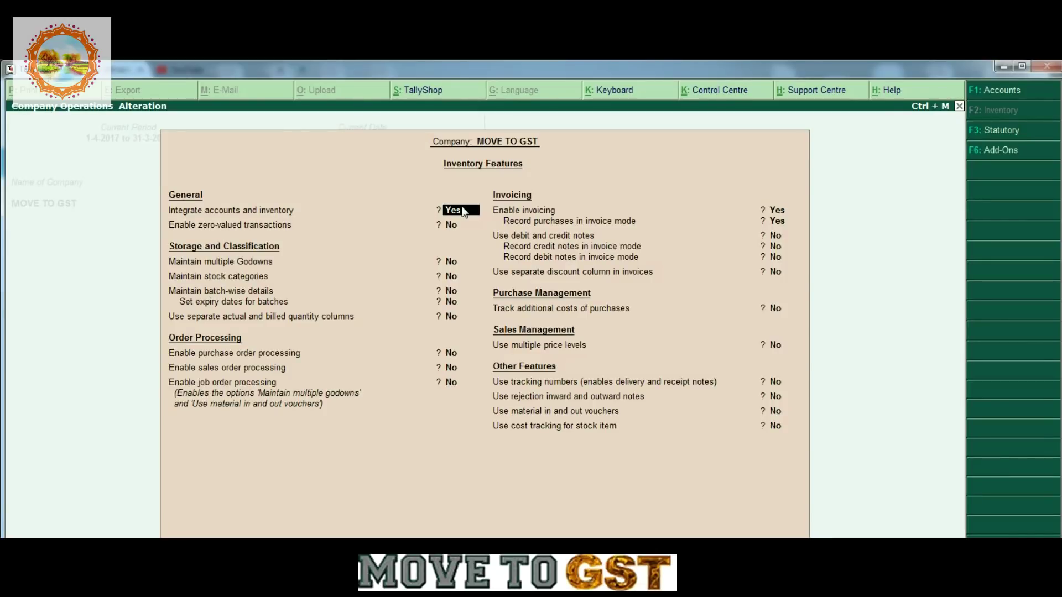
Review the inventory features, quit without changes, and return to Gateway of Tally.
key(Return)
key(Return)
key(Return)
key(Return)
key(Return)
key(Return)
key(Return)
key(BackSpace)
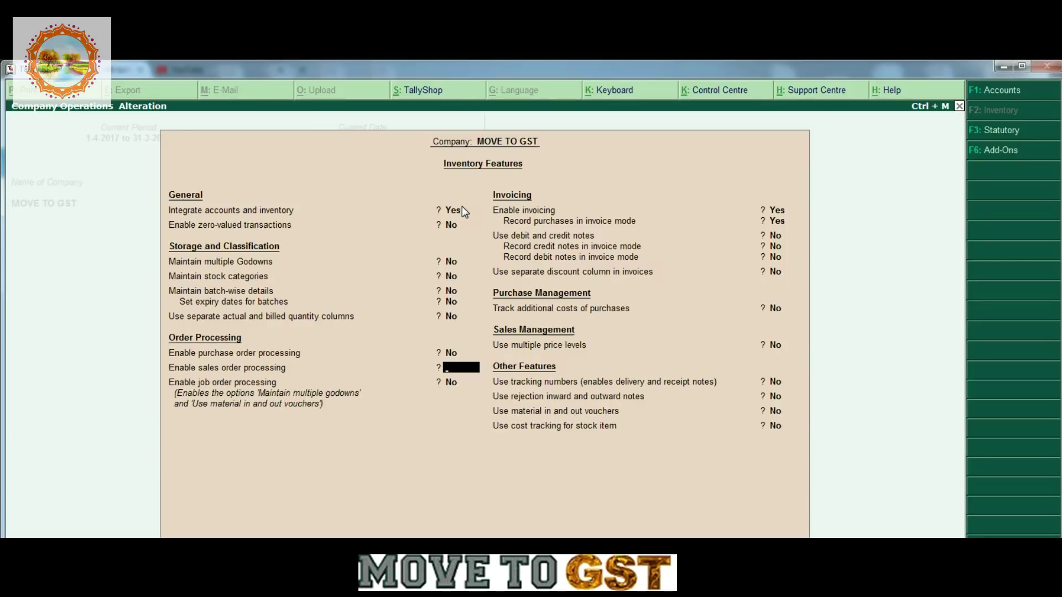
key(Escape)
key(y)
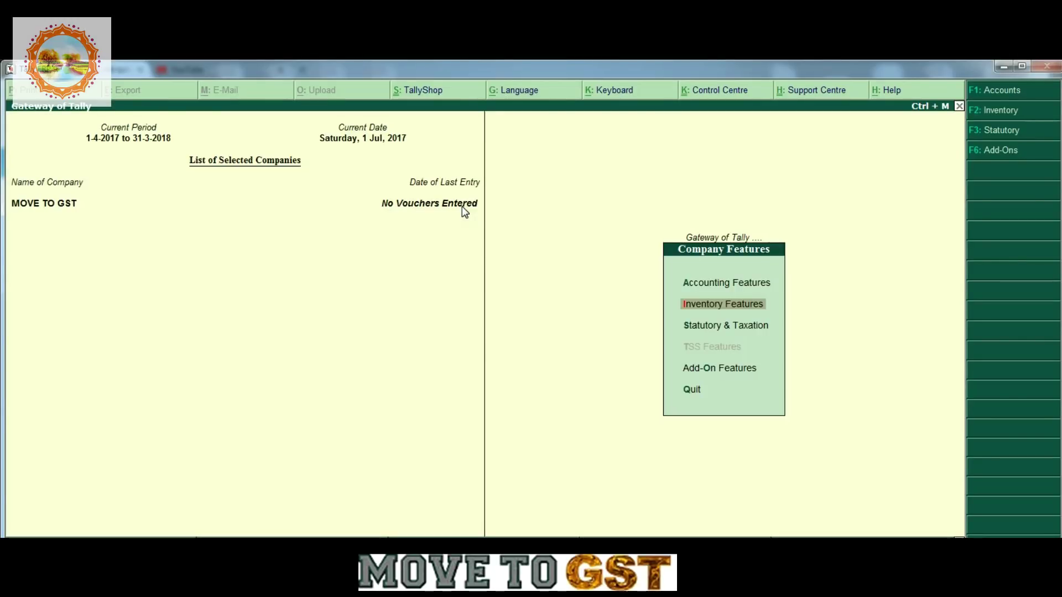
key(Escape)
key(Escape)
key(Escape)
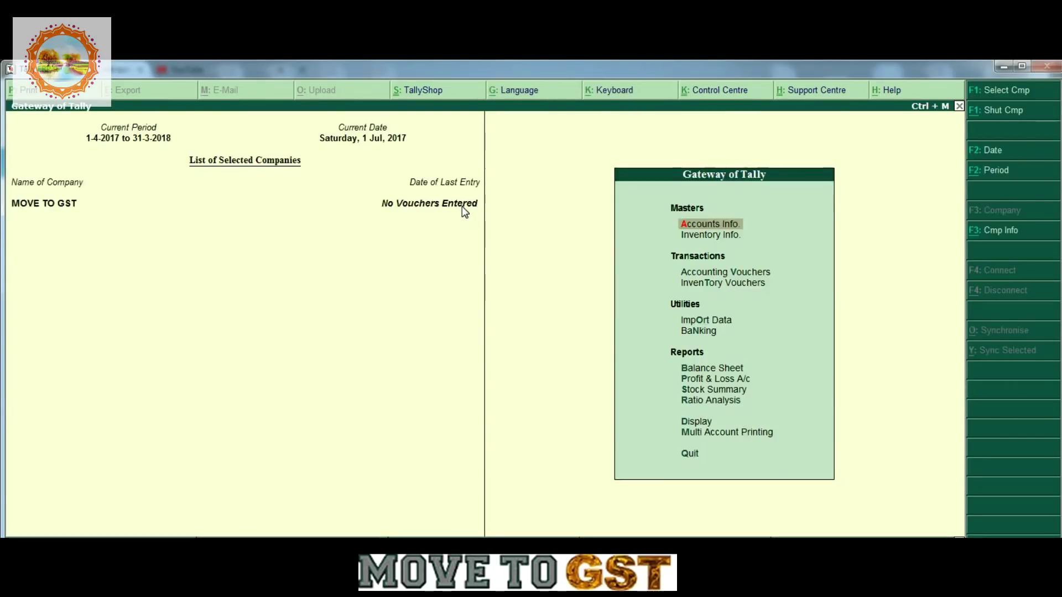
Start a sales voucher and create party ledger ABC LIMITED A/C under Sundry Debtors.
key(v)
key(Return)
text(A)
key(BackSpace)
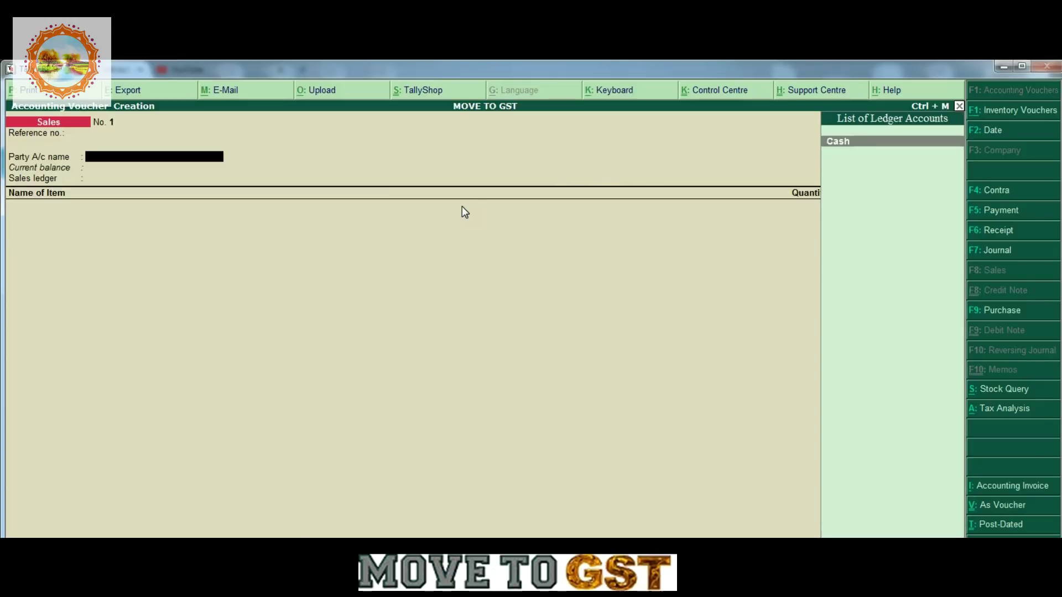
key(alt+c)
text(ABC)
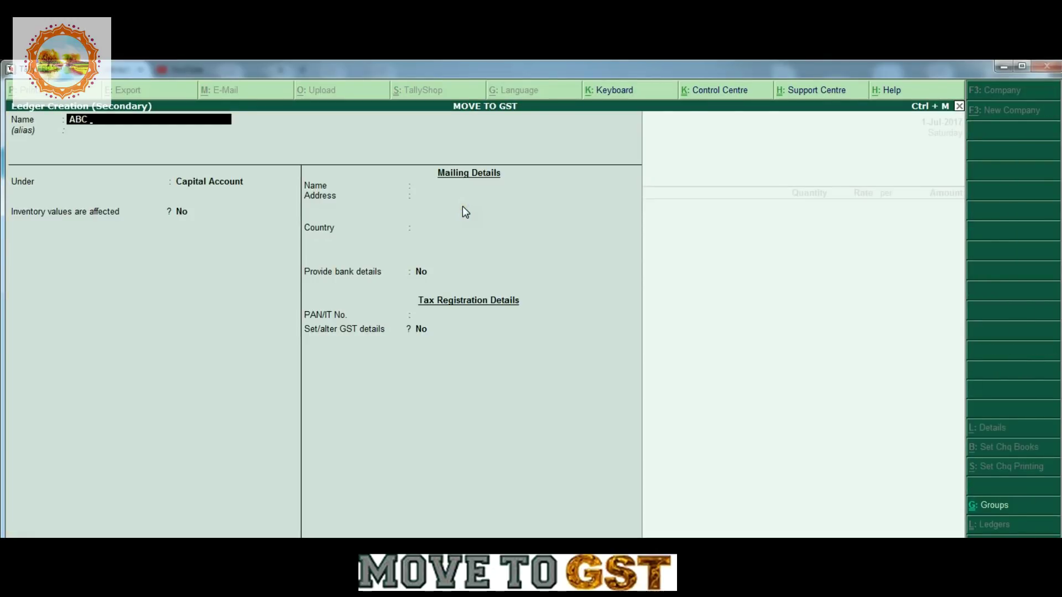
text( LIMITED A/C)
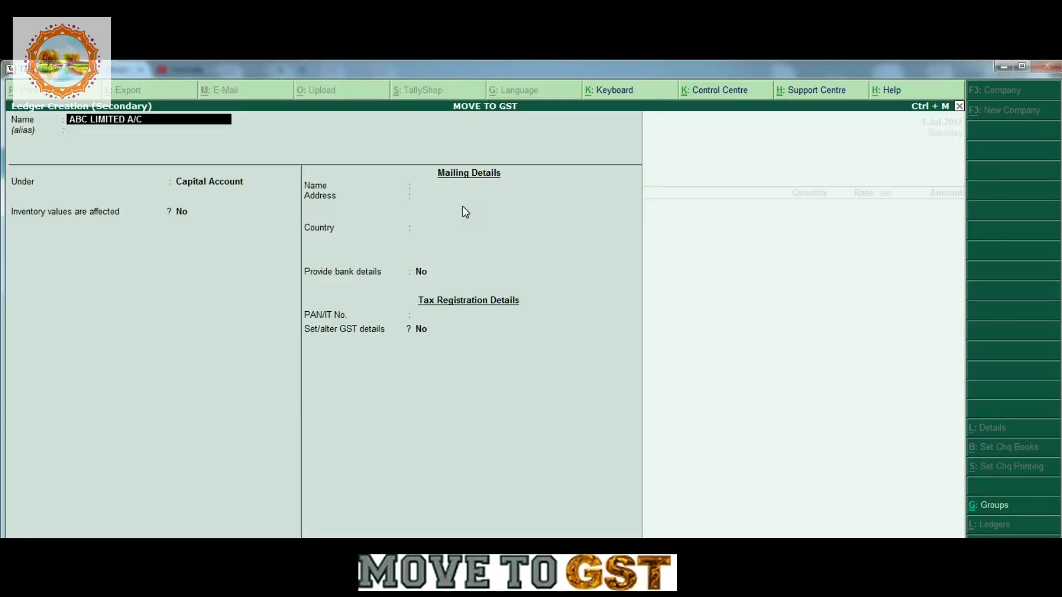
key(Return)
text(SUN)
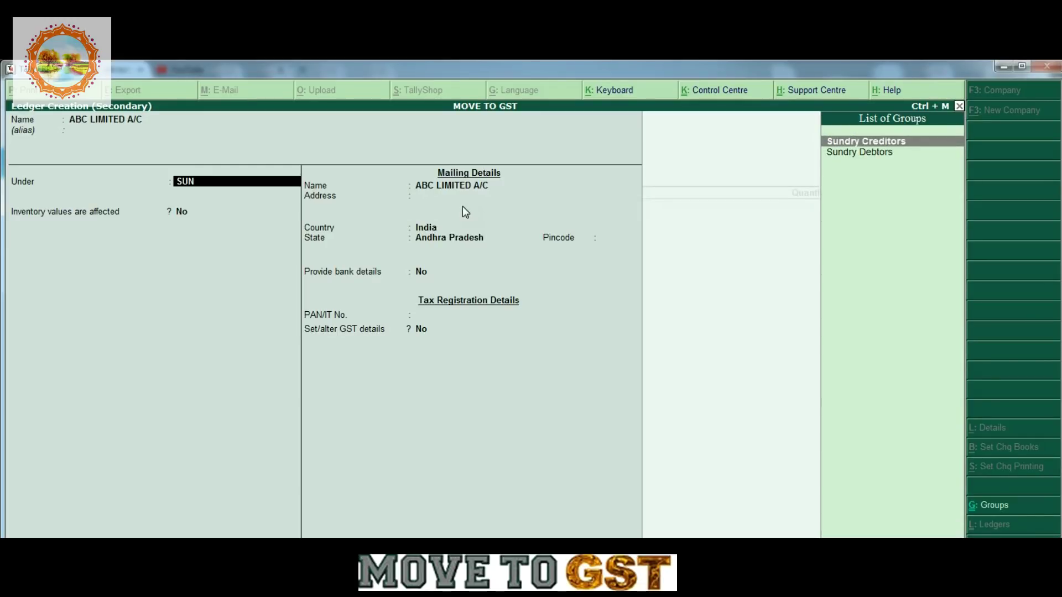
key(Down)
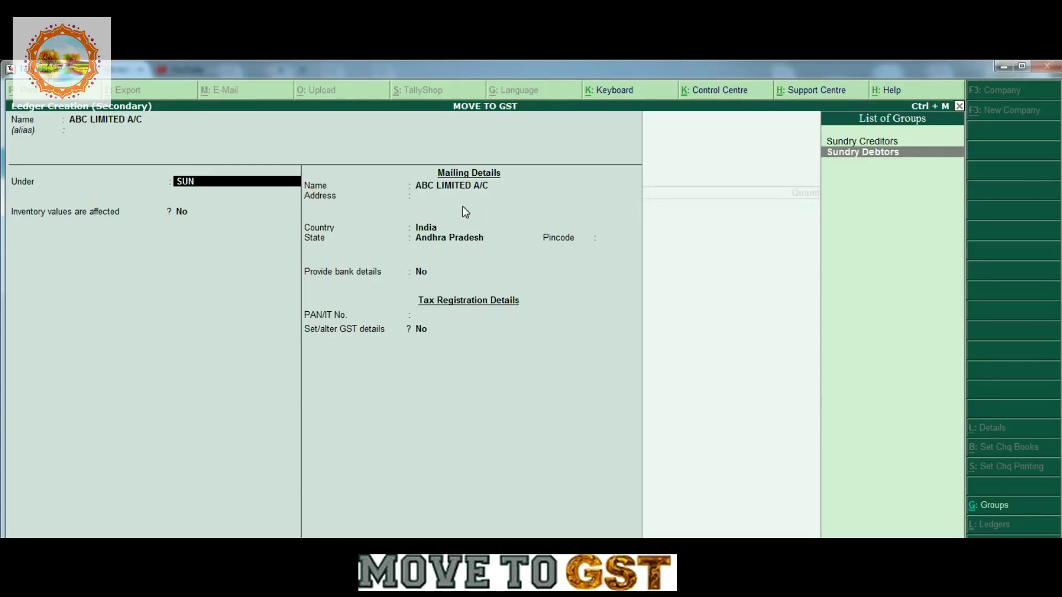
key(Return)
key(Return)
key(Return)
key(Return)
key(Return)
key(Return)
key(Return)
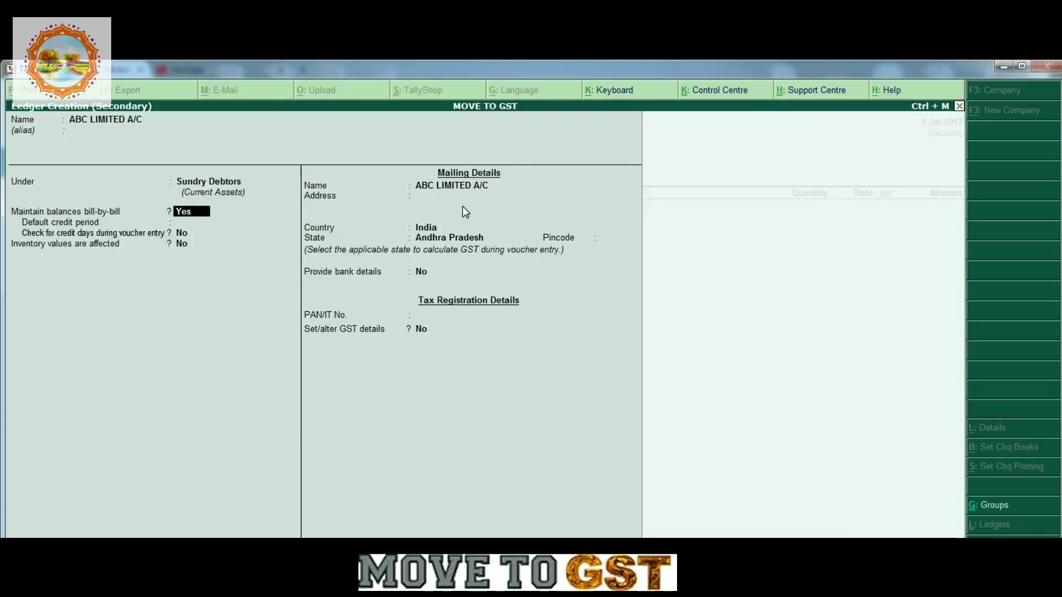
Enter the party's two-line mailing address, keep India/Andhra Pradesh, and enable GST details.
key(Up)
text(VI)
key(BackSpace)
key(BackSpace)
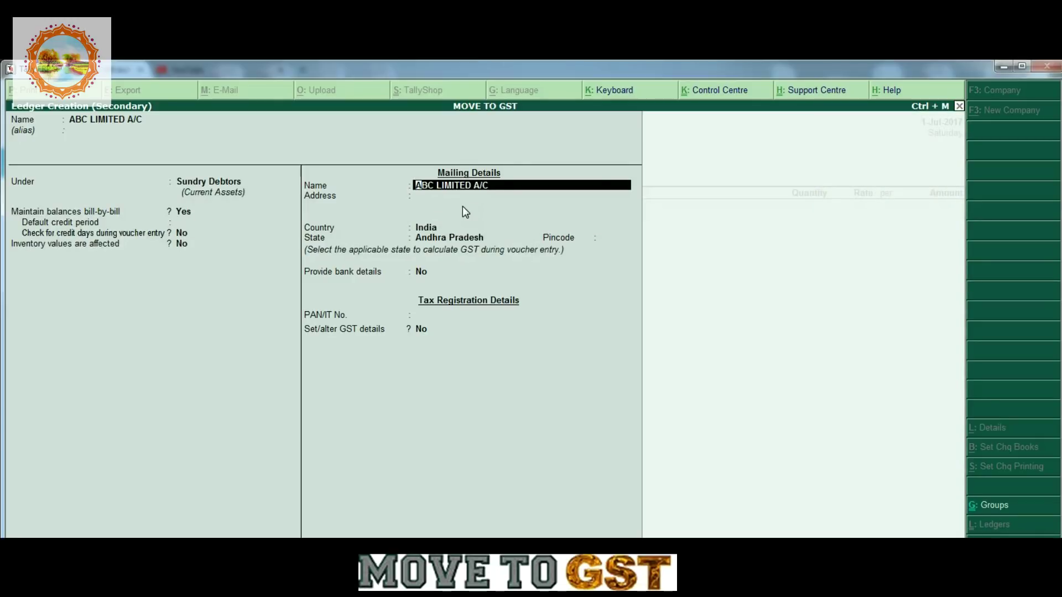
key(Return)
text(1.)
text(125)
key(Return)
text(VIJAYAWADA)
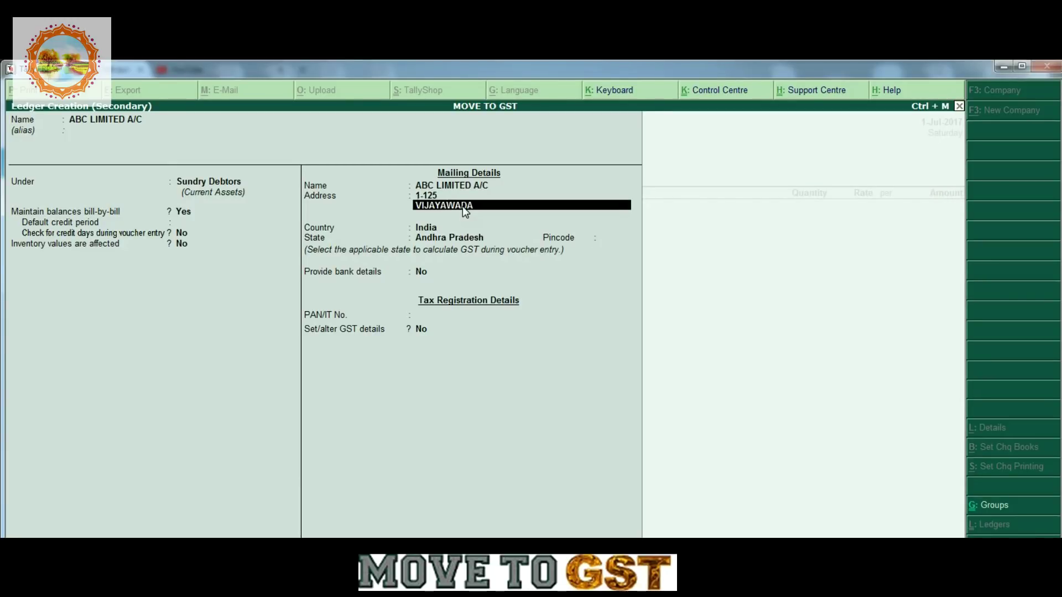
key(Return)
key(Return)
key(Return)
key(Return)
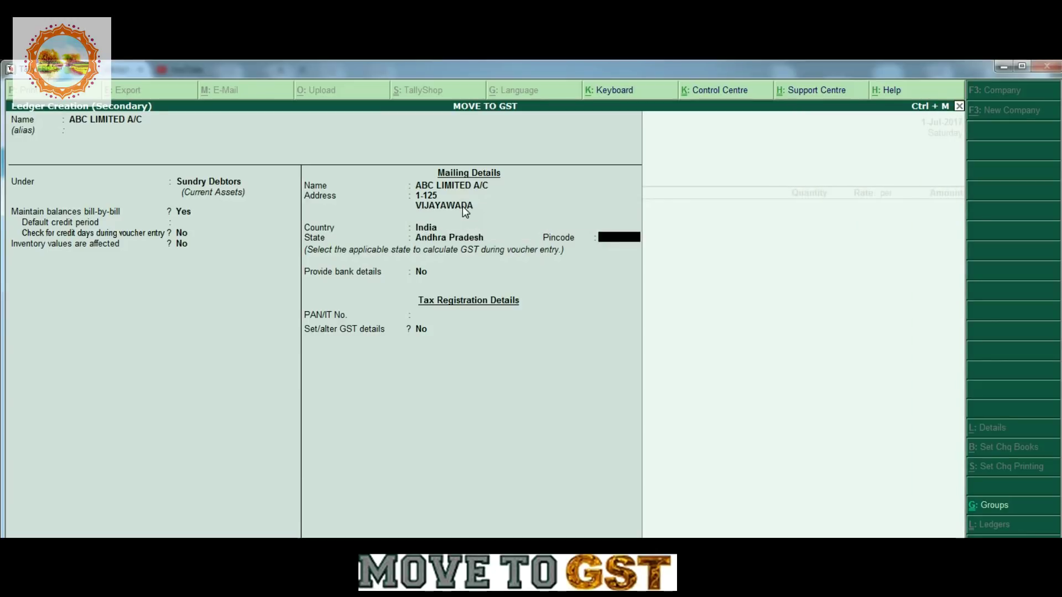
key(Return)
key(Return)
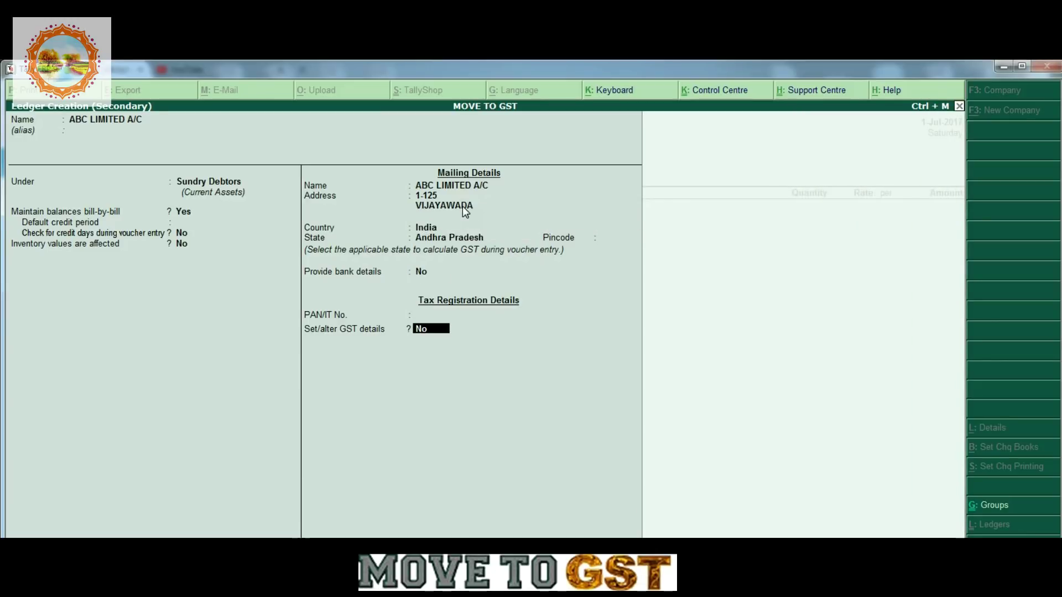
key(y)
Give ABC LIMITED A/C a Regular GSTIN with state code 37, party type Not Applicable, and save.
key(Return)
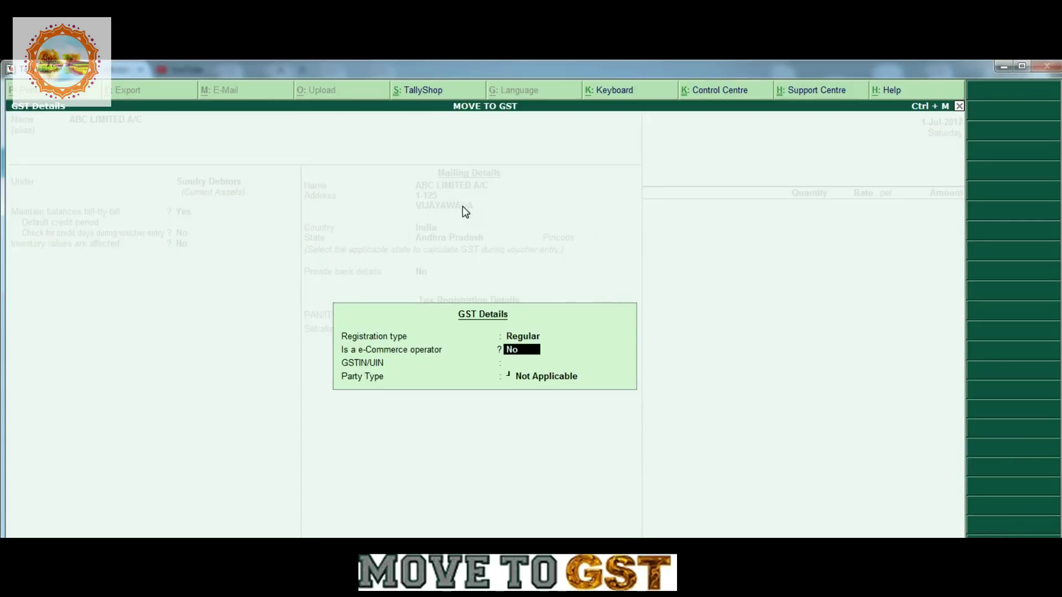
key(Return)
text(AAA)
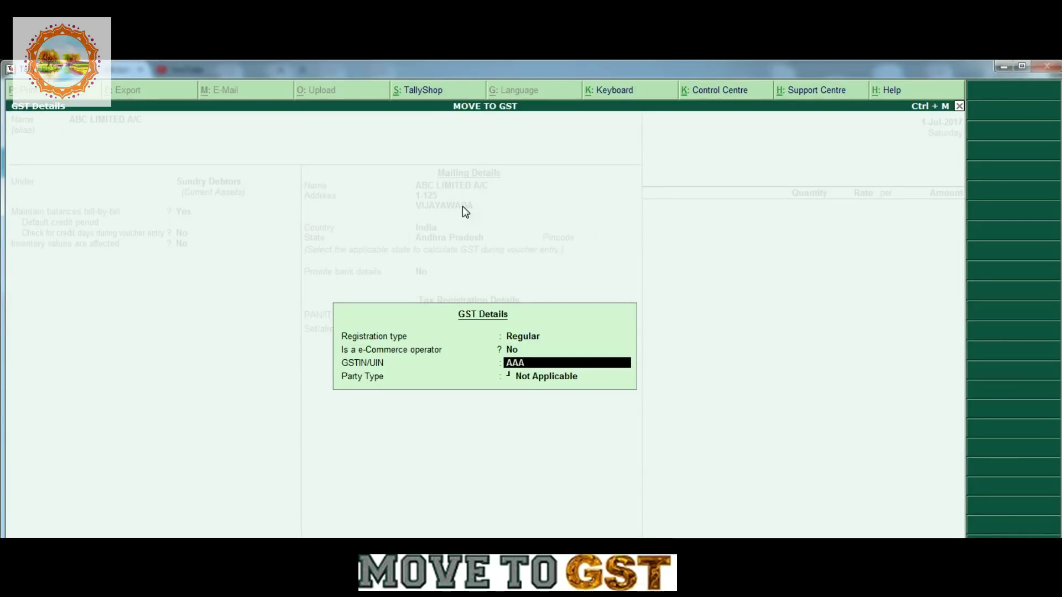
text(CB1234A)
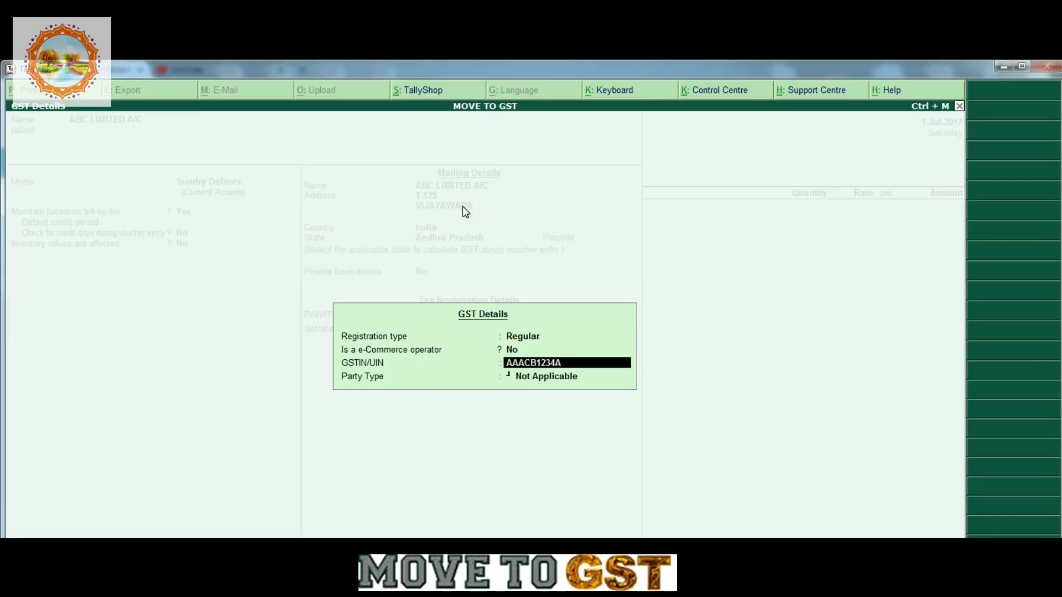
text(1Z0)
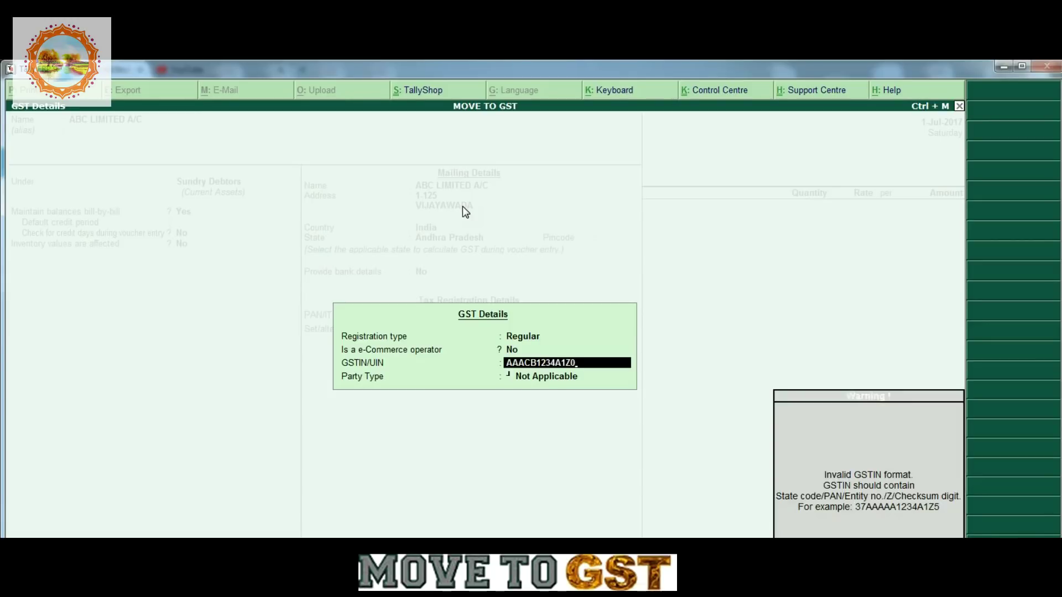
key(Return)
key(BackSpace)
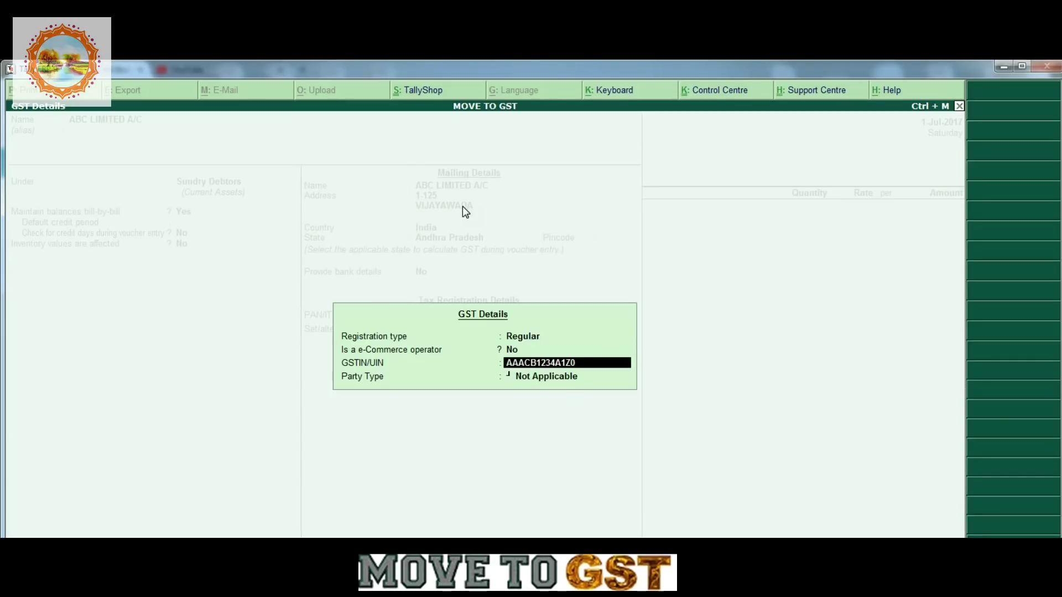
text(37AAACB1234A1Z0)
key(Return)
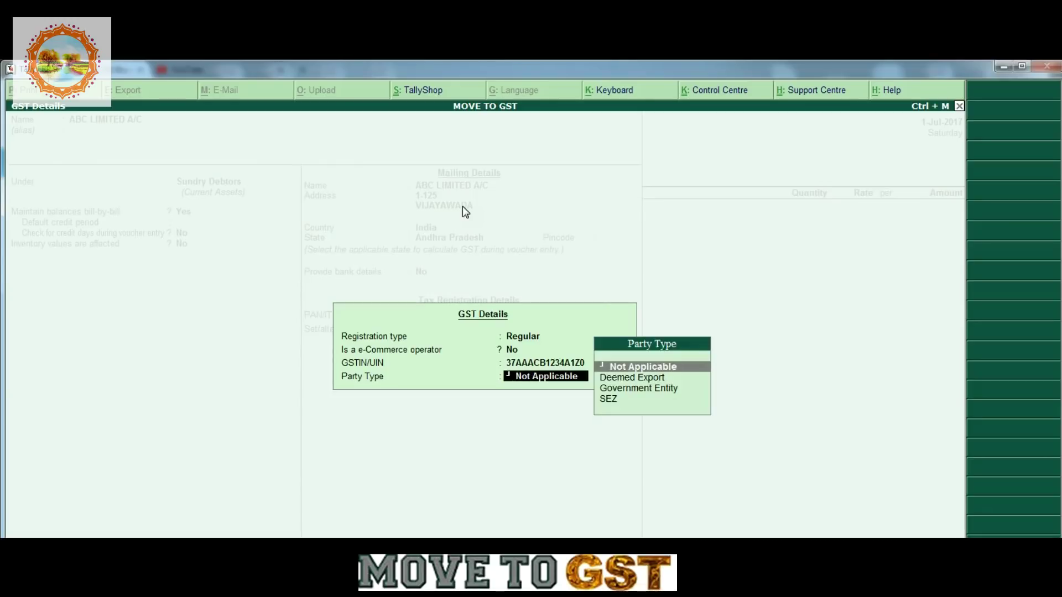
key(Return)
key(ctrl+a)
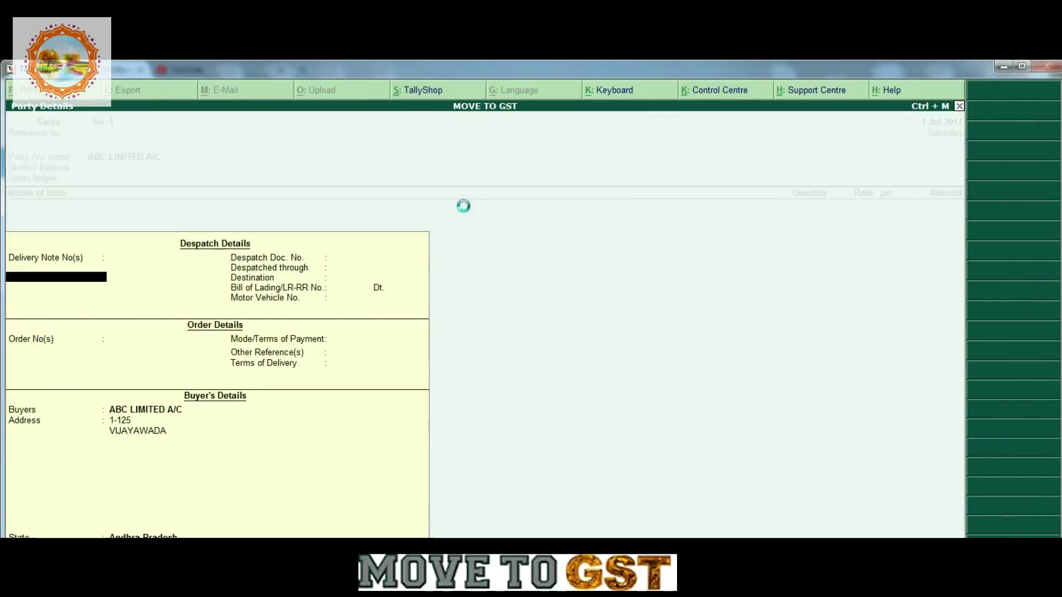
key(Return)
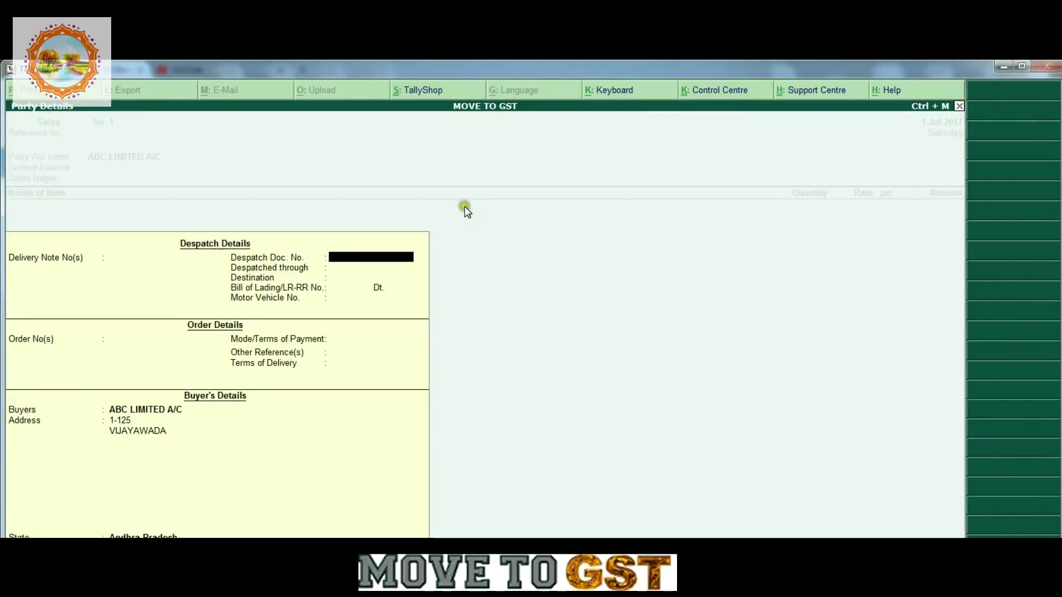
Enter despatch doc number 1, despatched through LORRY to destination AMARAVATHI.
text(1)
key(Return)
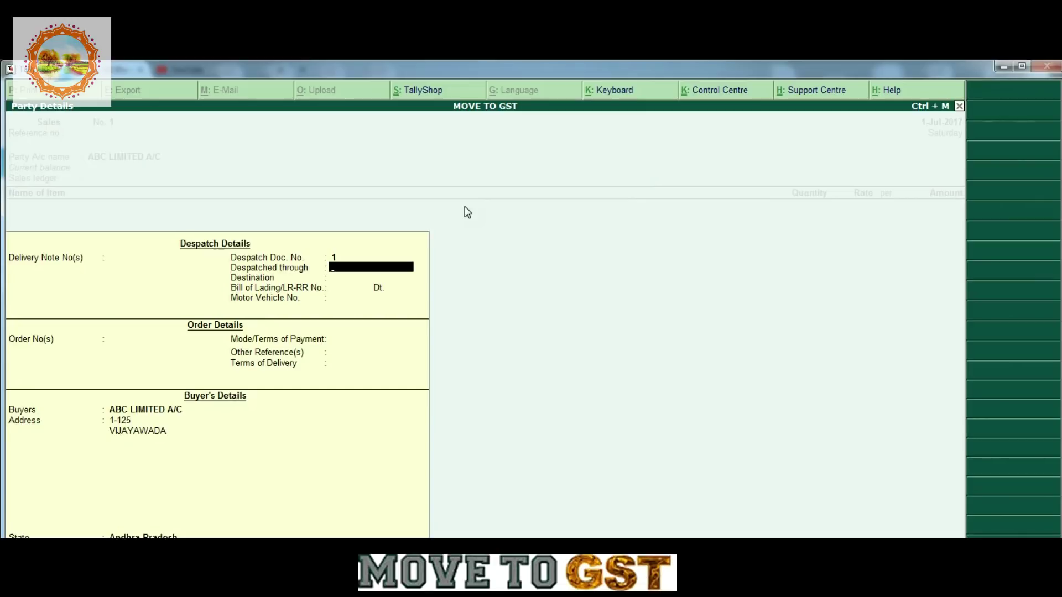
text(LORRY)
key(Return)
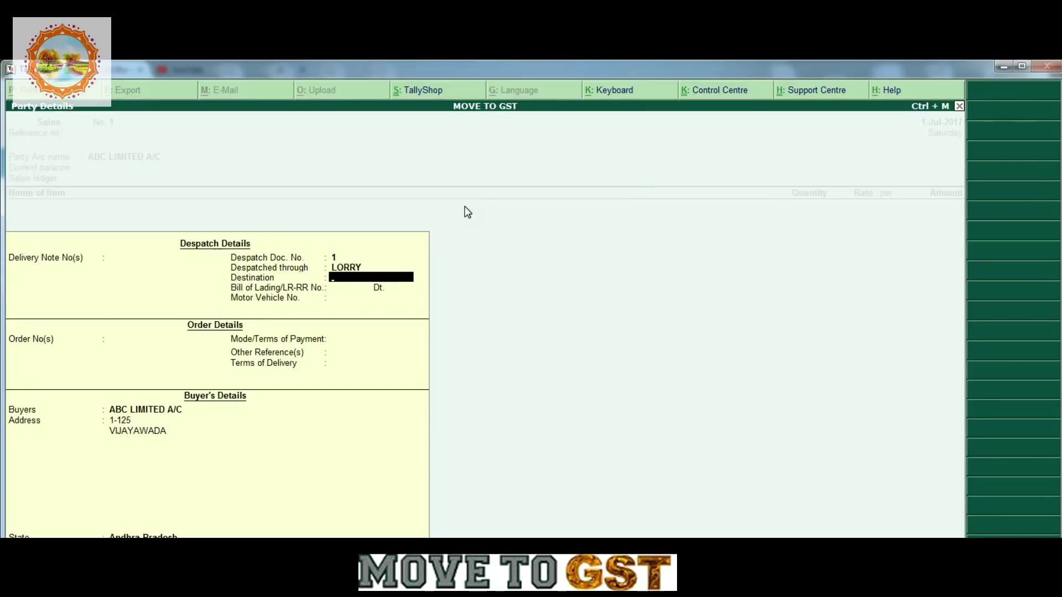
text(AMARAVATHI)
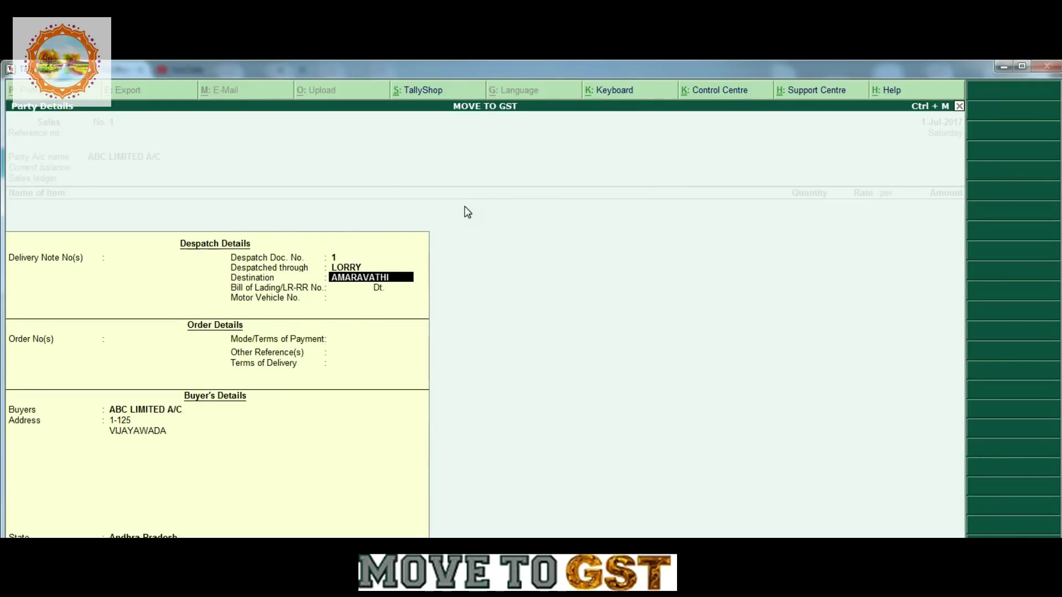
key(Return)
Add bill of lading 124 dated 1-Jul-2017 and the vehicle number, then accept party details.
text(124)
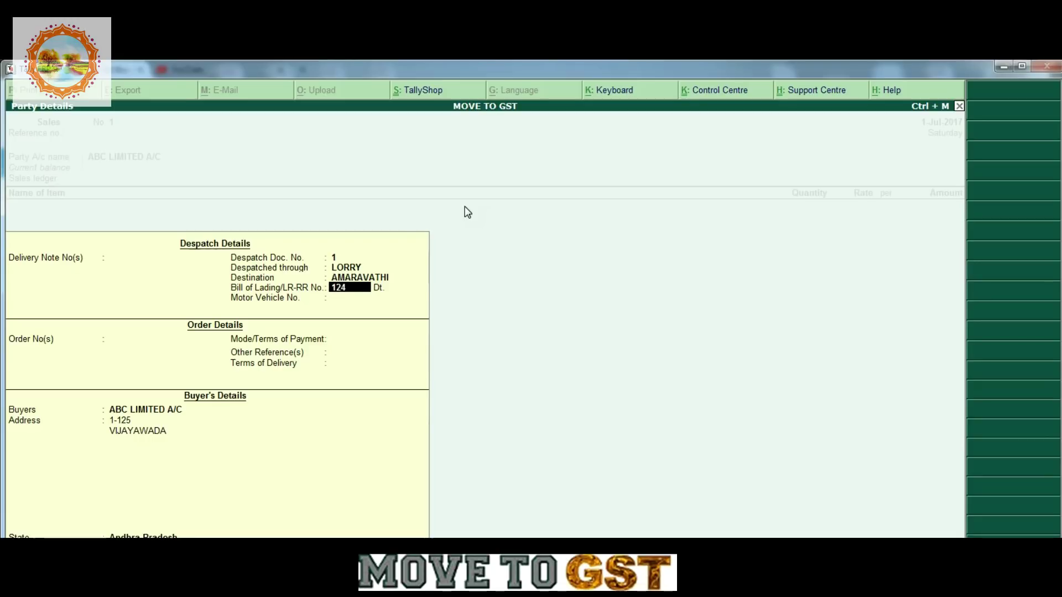
key(Return)
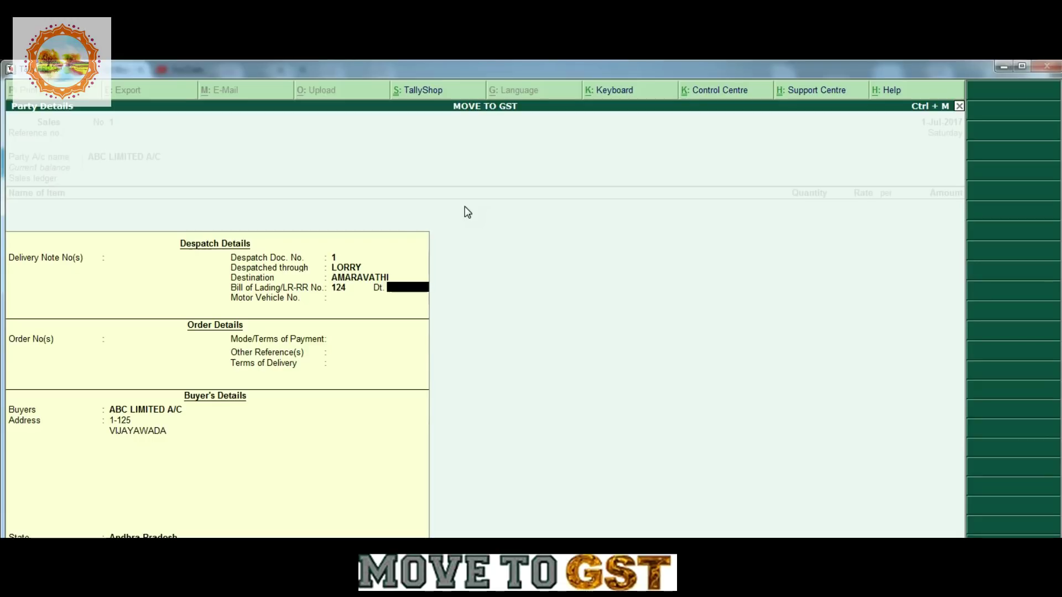
text(01.07)
key(Return)
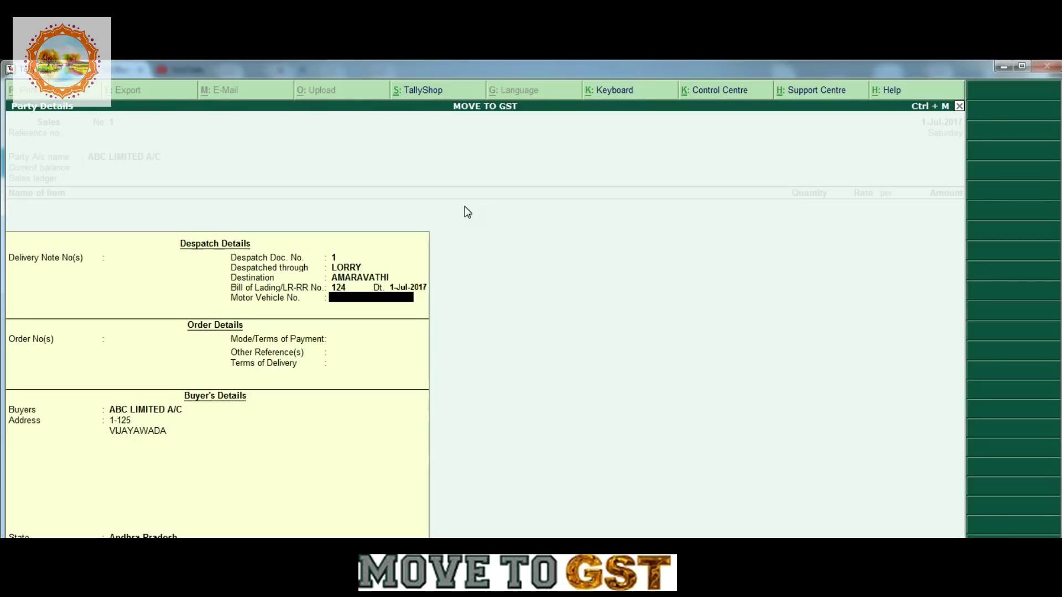
text(AP27AL3265)
key(Return)
key(Return)
key(Return)
key(Return)
key(Return)
key(Return)
key(Return)
key(Return)
key(Return)
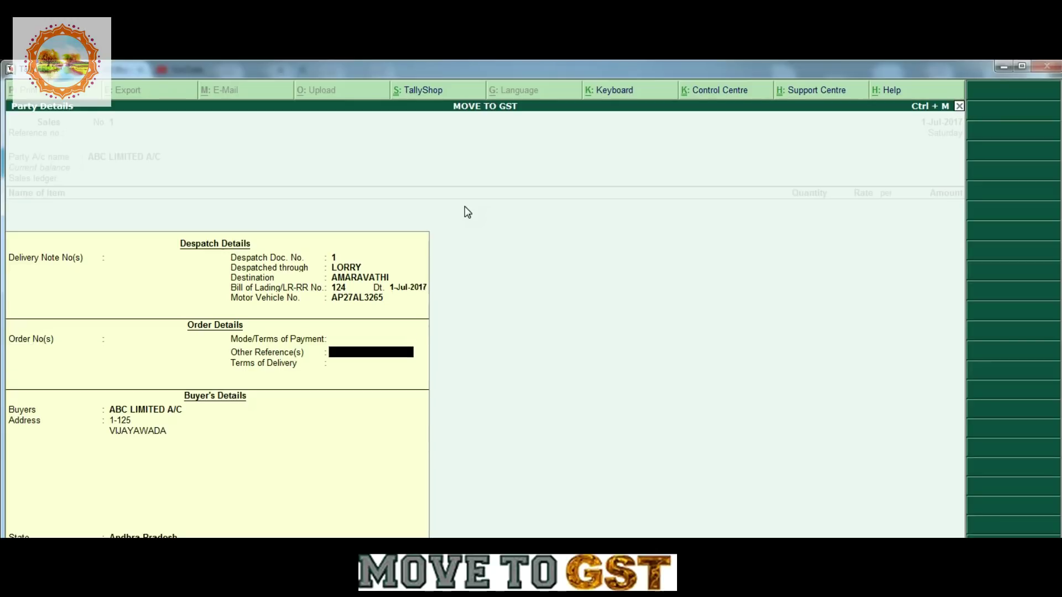
key(Return)
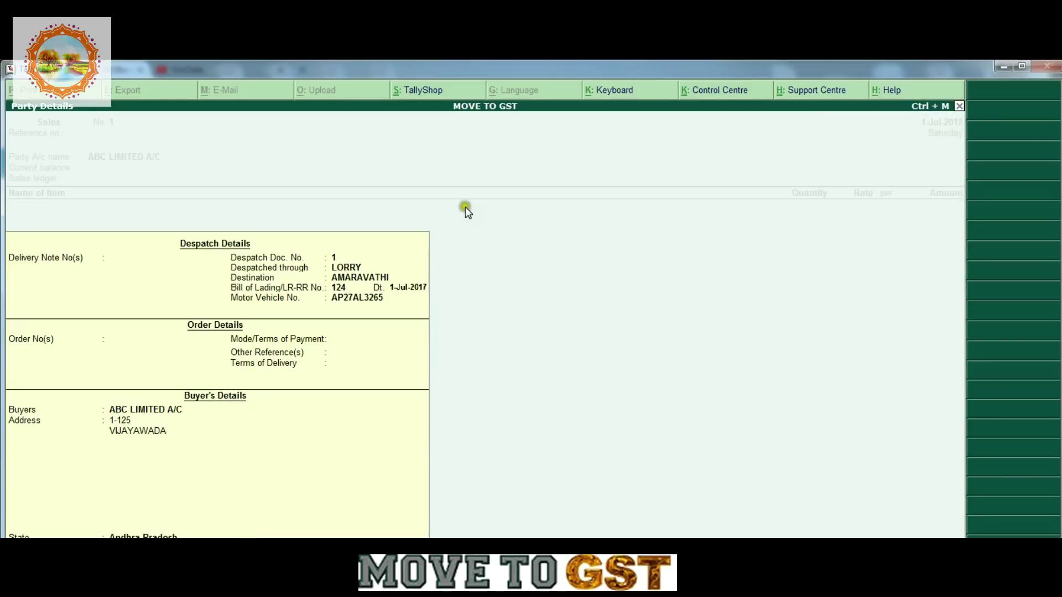
key(Return)
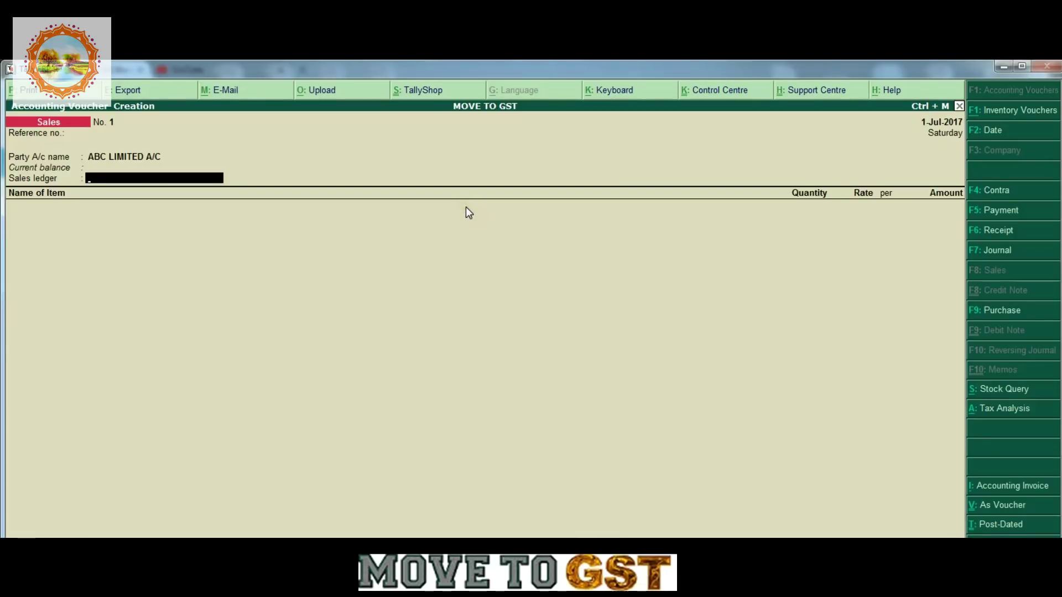
Create the sales ledger SALES 5% GST A/C under Sales Accounts.
key(alt+c)
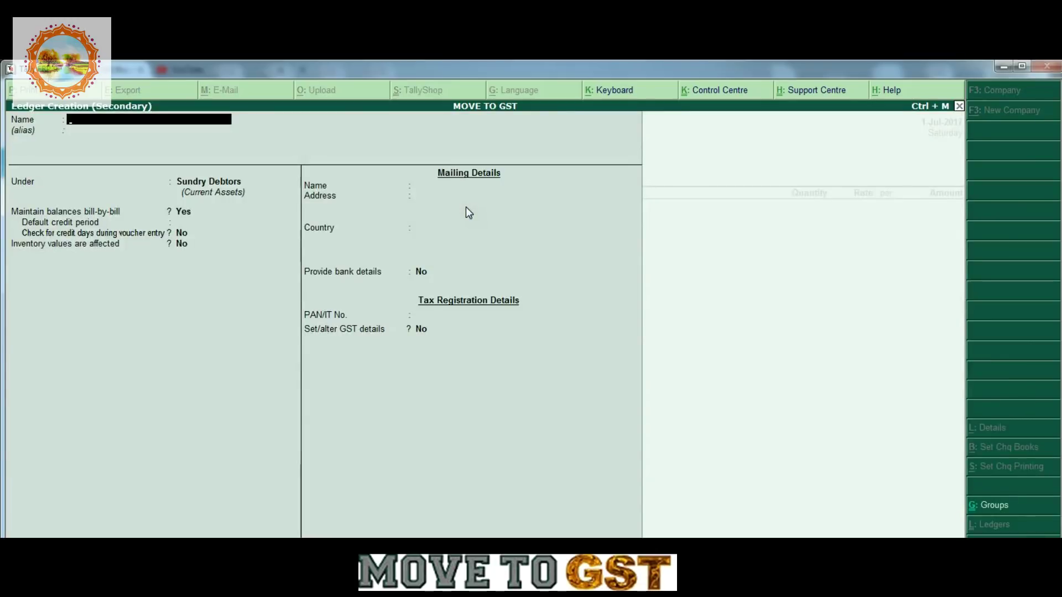
text(SALES 5 GST)
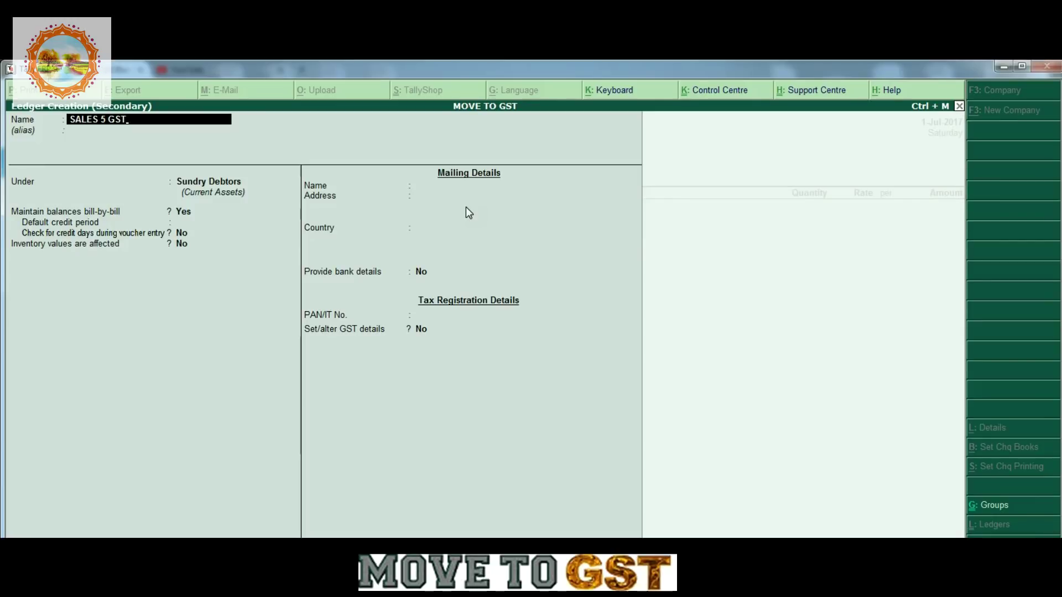
key(BackSpace)
key(BackSpace)
text(% GST A/C)
key(Return)
key(Return)
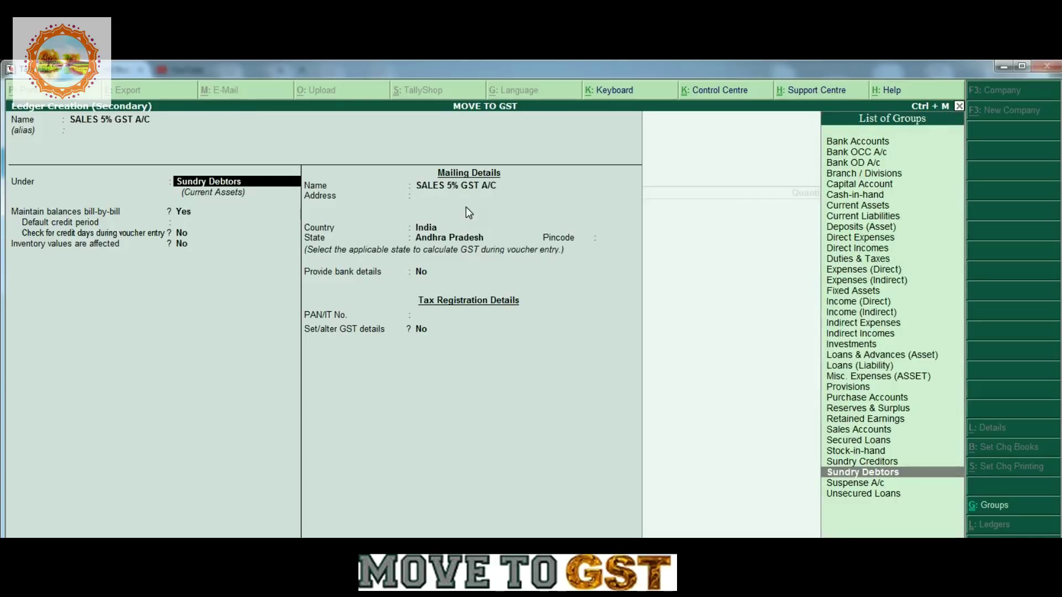
text(pu)
key(BackSpace)
key(BackSpace)
text(SALES)
key(Return)
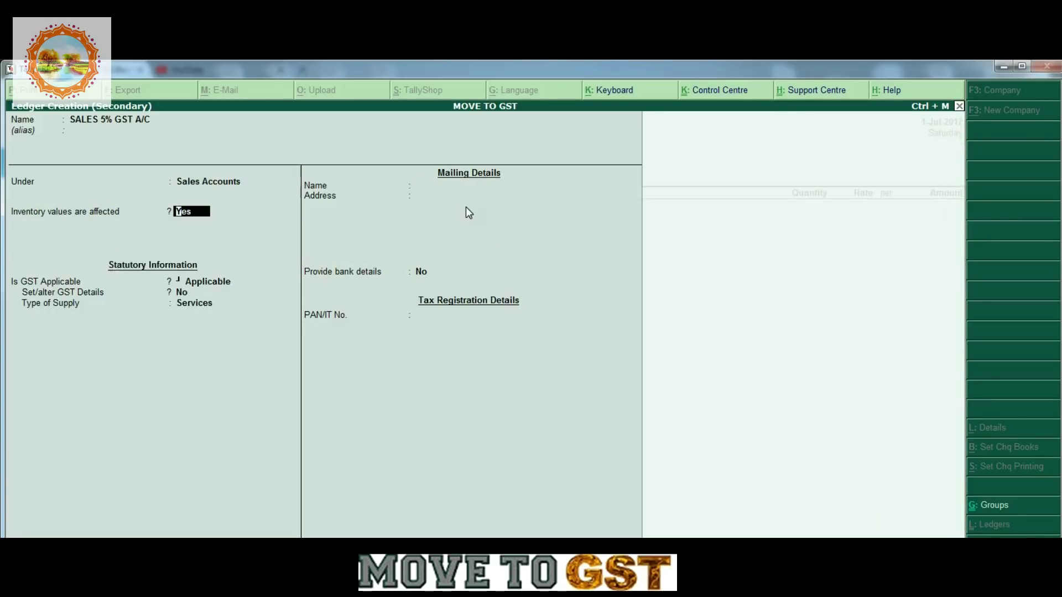
Keep GST applicable and classify the ledger as Sales Taxable.
key(Return)
key(Return)
key(Return)
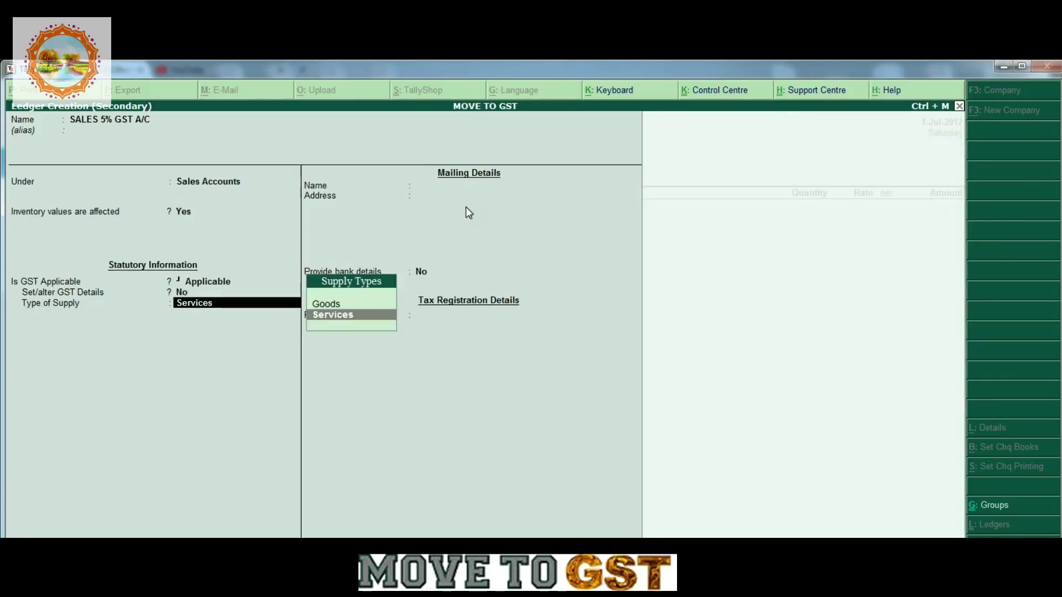
key(Return)
key(Return)
key(Return)
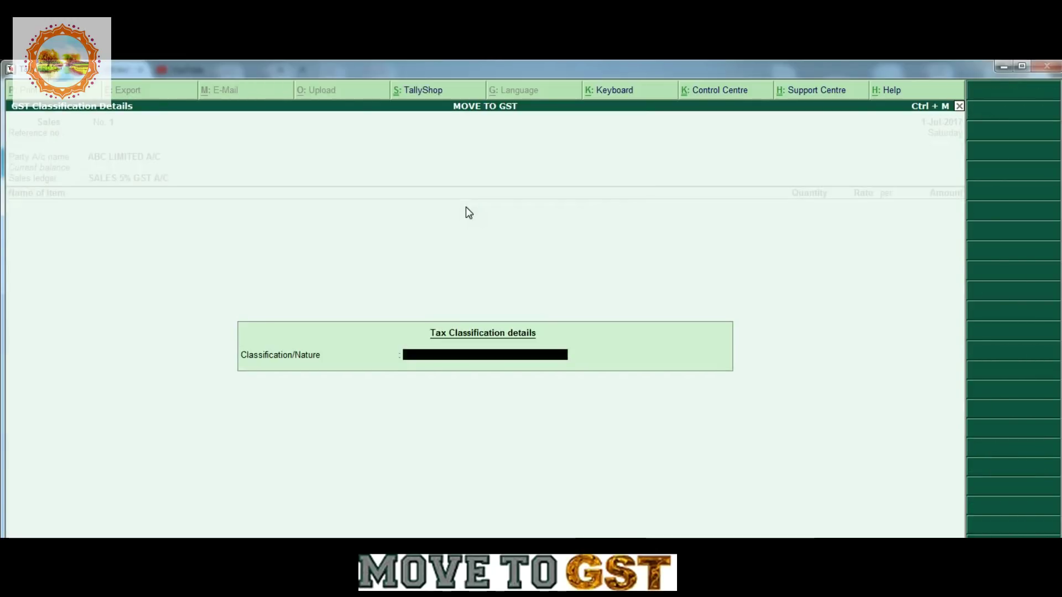
key(Up)
key(Up)
key(Up)
key(Up)
key(Up)
key(Up)
key(Up)
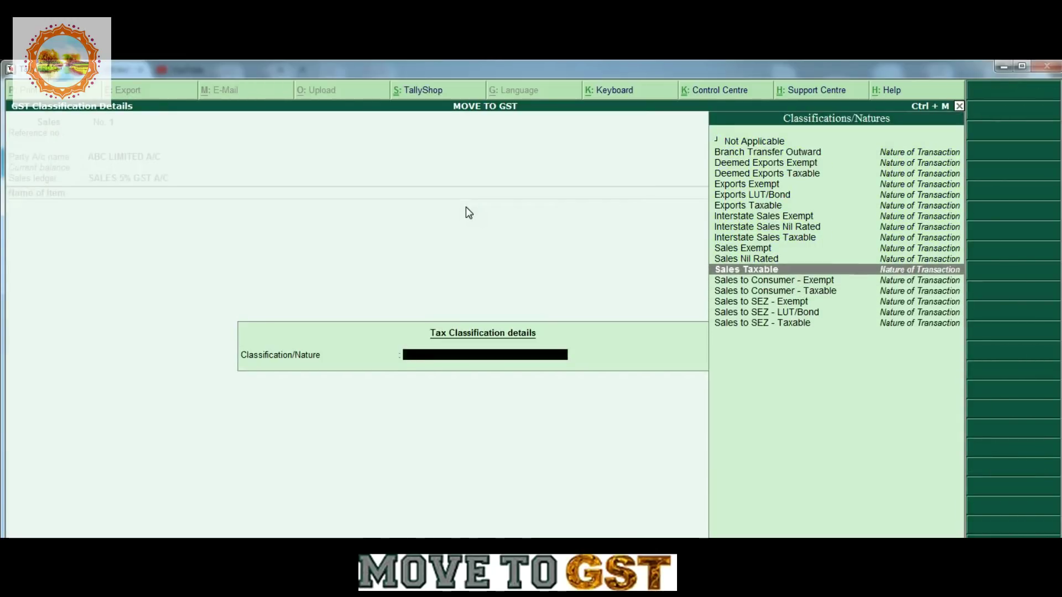
key(Down)
key(Return)
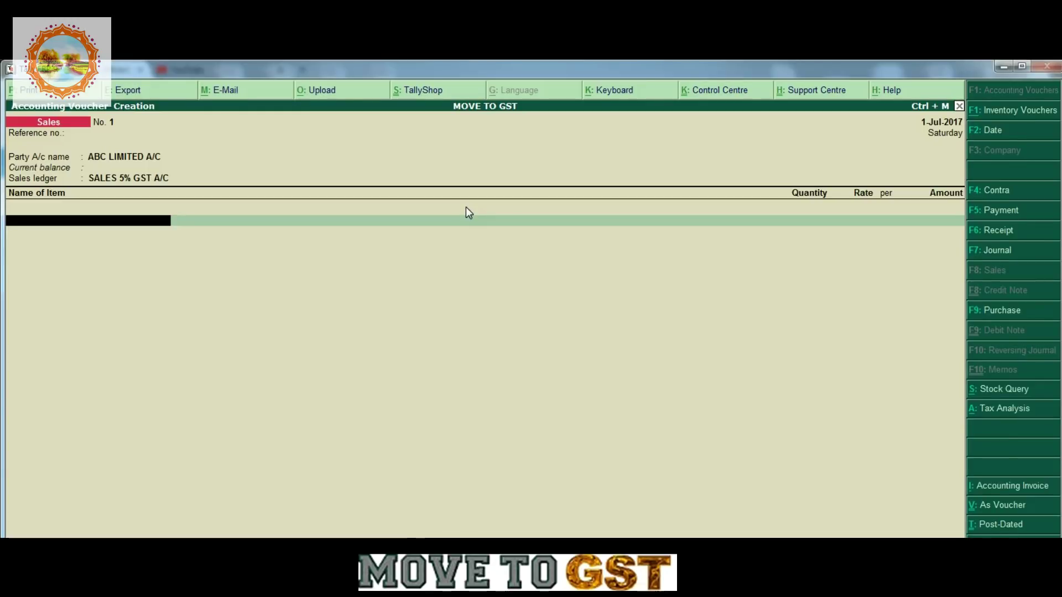
Create stock item 5 % GOODS under the Primary group.
key(alt+c)
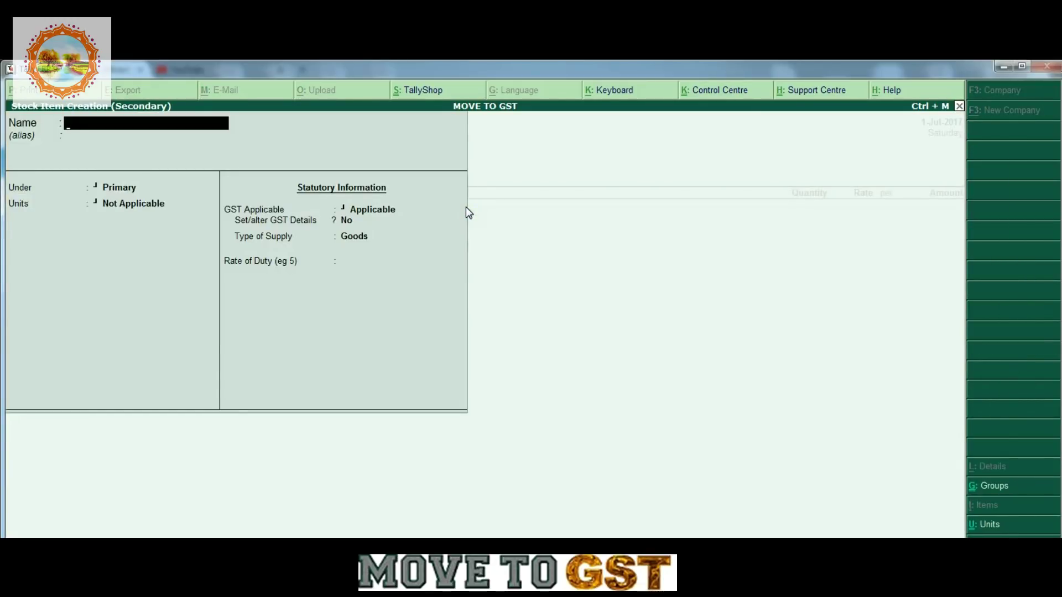
text(5 % GOODS)
key(Return)
key(Return)
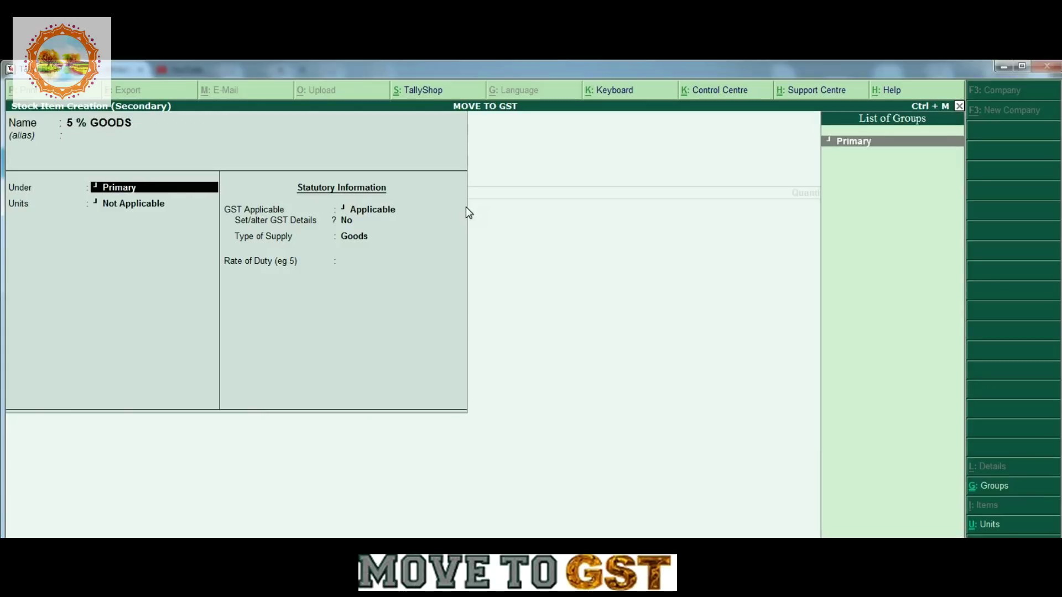
key(Return)
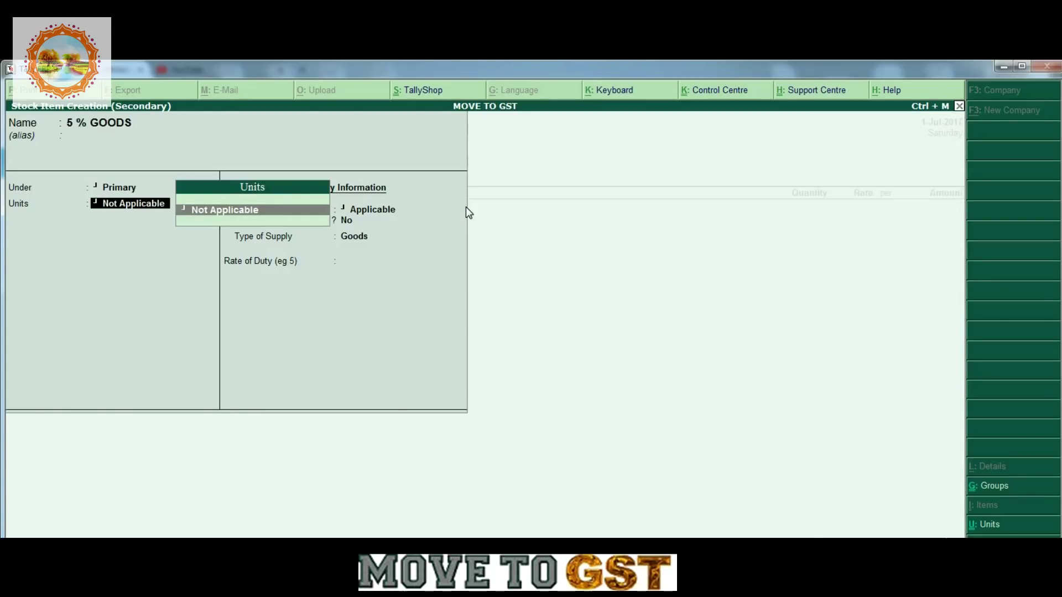
Create and save unit NOS with quantity code NOS-NUMBERS.
key(alt+c)
text(NOS)
key(Return)
key(Return)
key(Return)
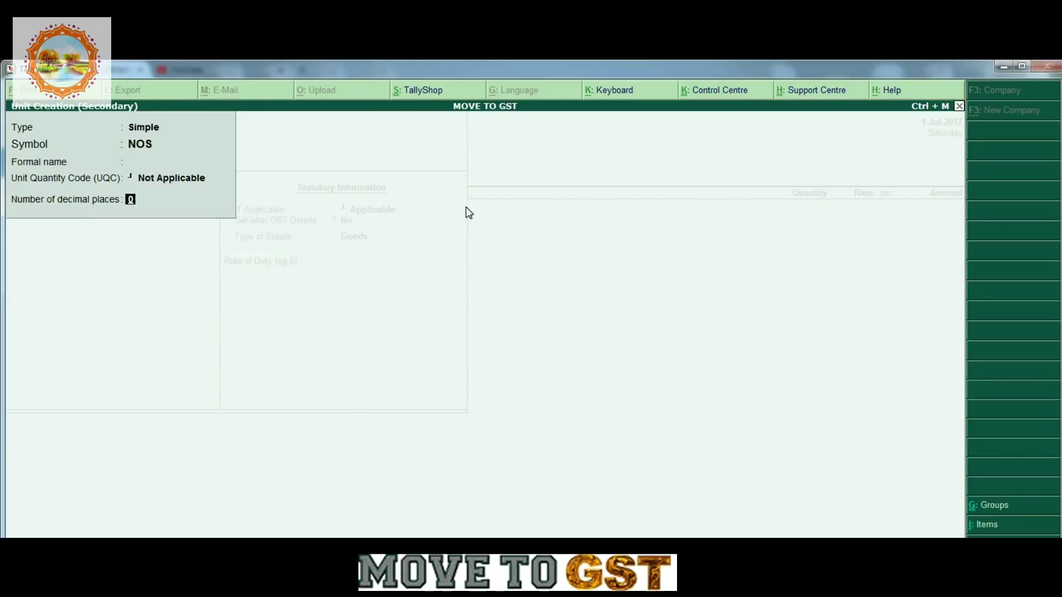
key(BackSpace)
text(NUM)
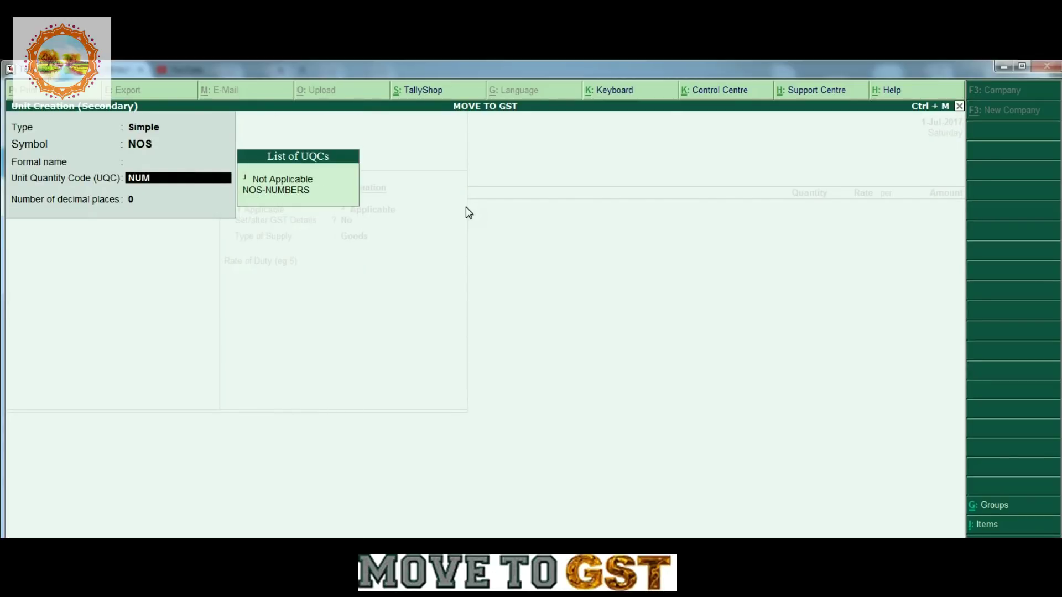
key(Return)
key(Return)
key(Return)
key(Return)
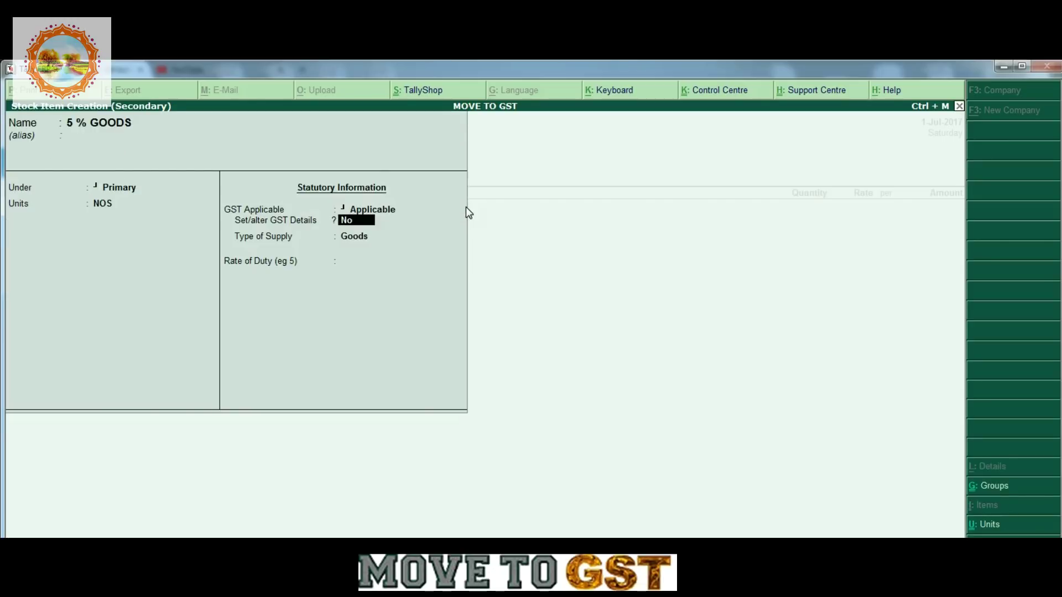
text(y)
key(Return)
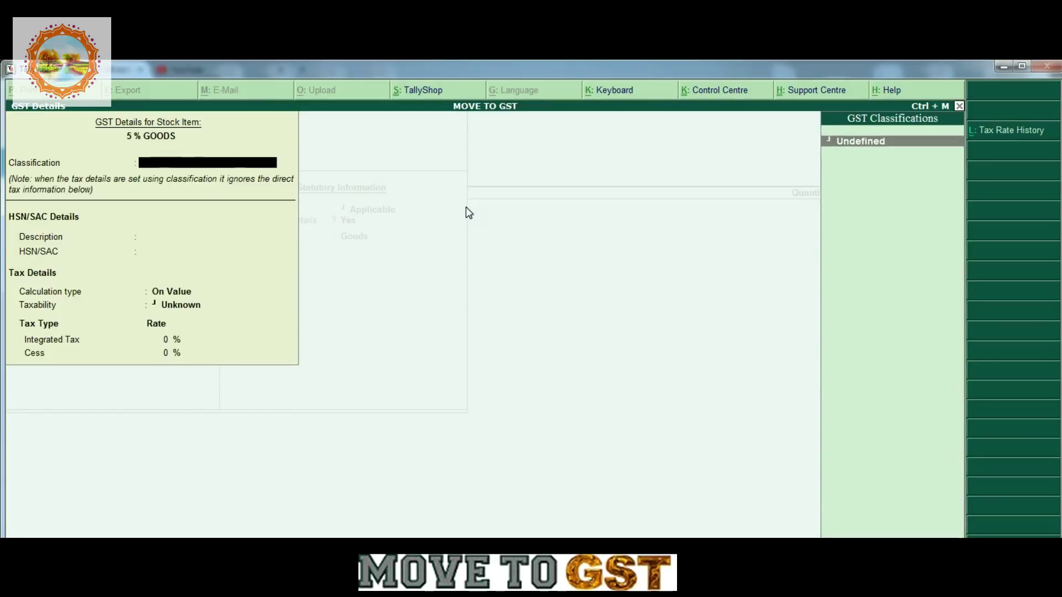
Set GST details for 5 % GOODS: description 5% GOODS, HSN 2506, On Value, Taxable.
key(Return)
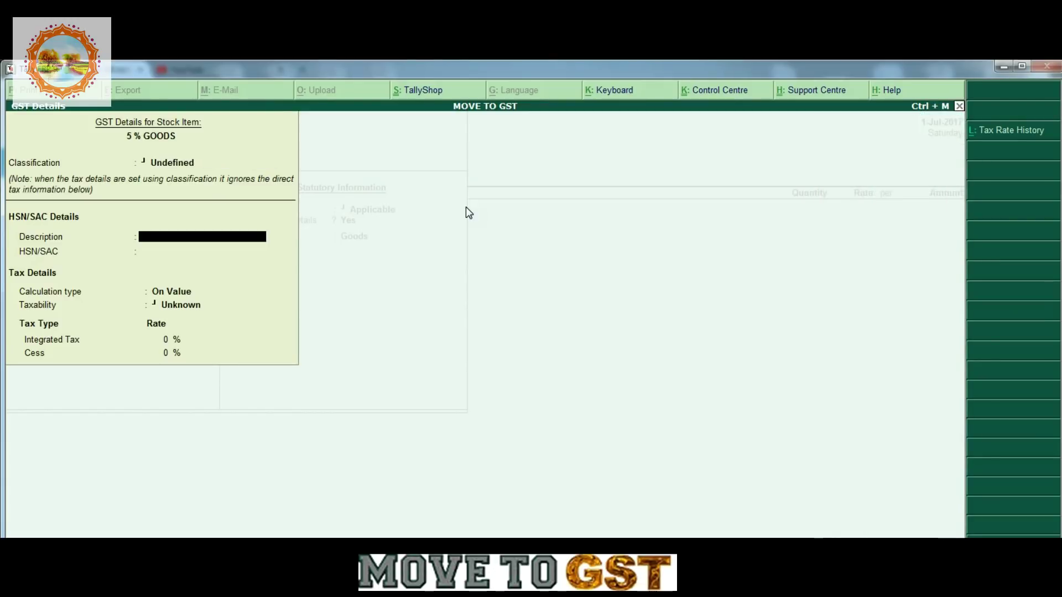
text(5% GOODS)
key(Return)
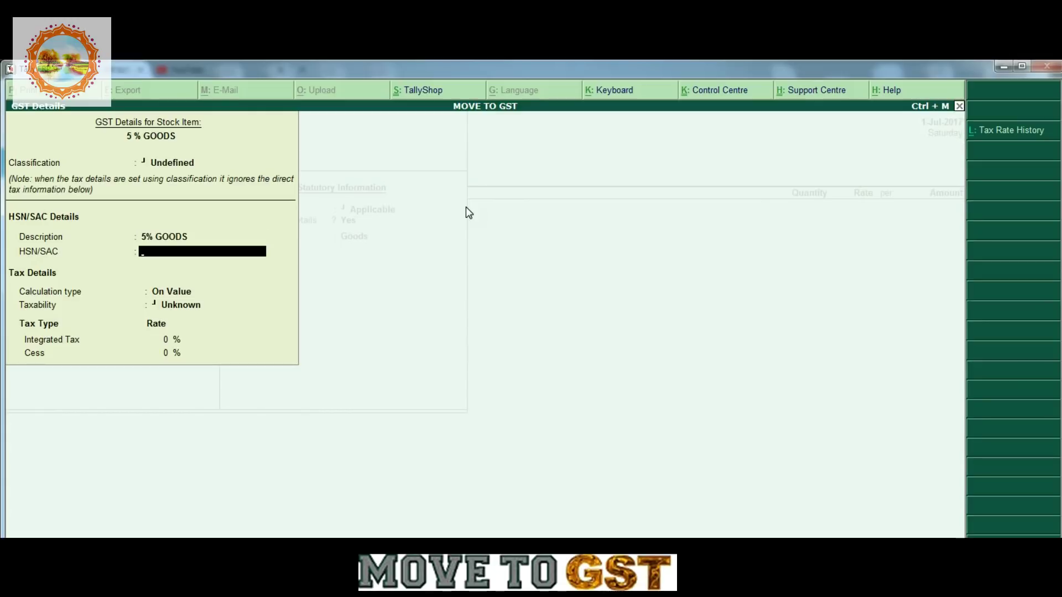
text(2506)
key(Return)
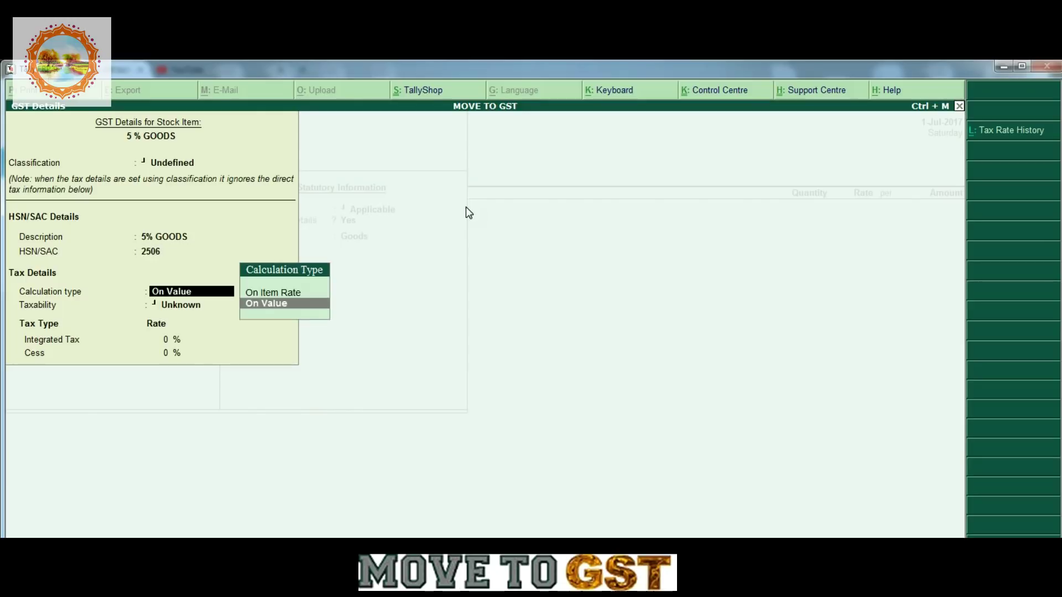
key(Return)
key(Down)
key(Down)
key(Down)
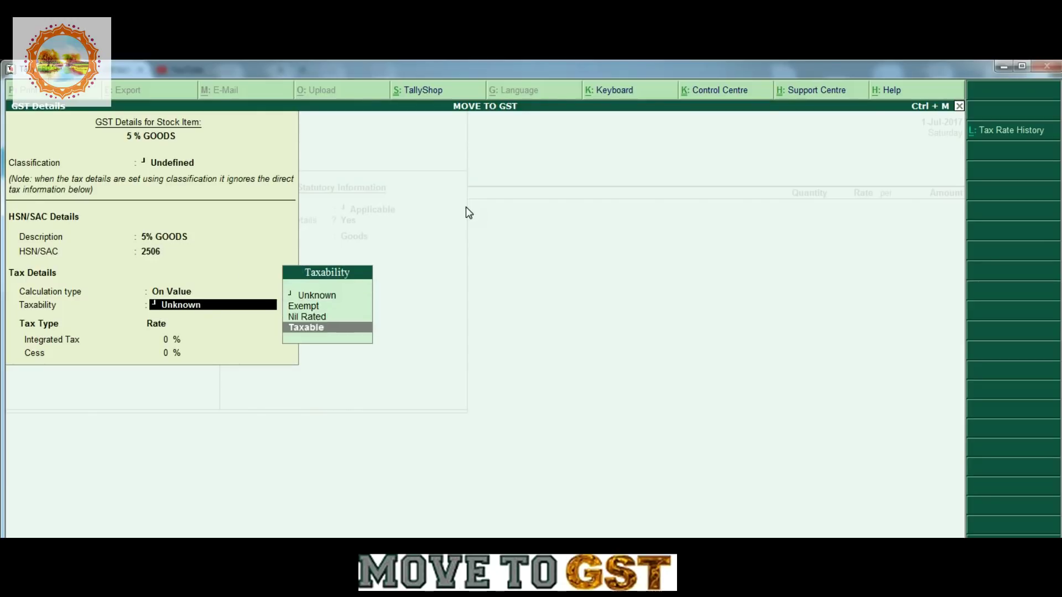
key(Return)
Save the stock item and enter a quantity of 150 NOS.
key(Return)
key(Return)
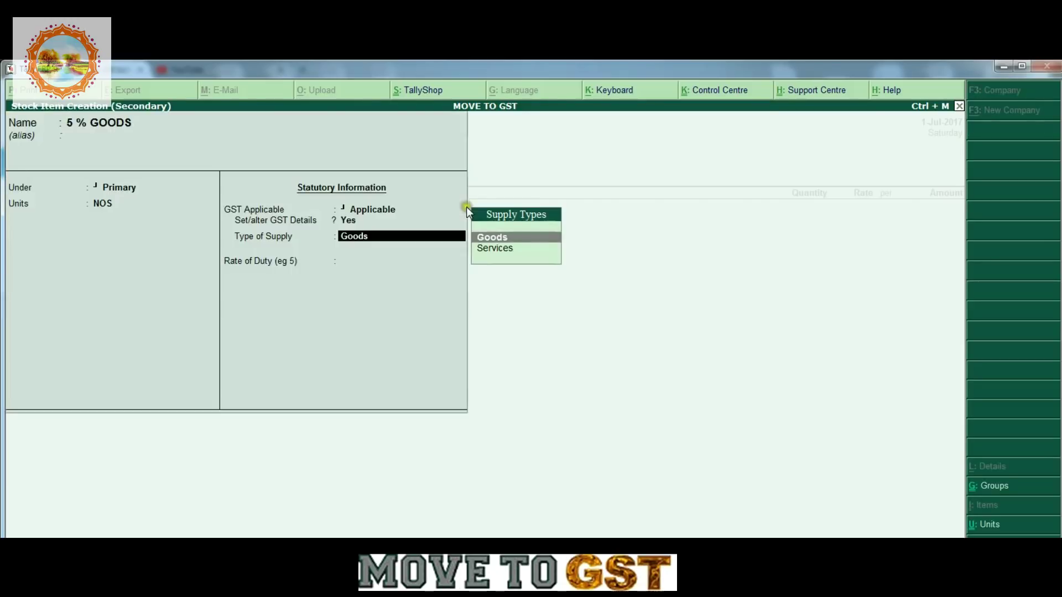
key(Return)
key(Return)
key(y)
text(150)
Set the 150 NOS line amount to 2,50,000 and begin a new ledger named CGST.
key(Return)
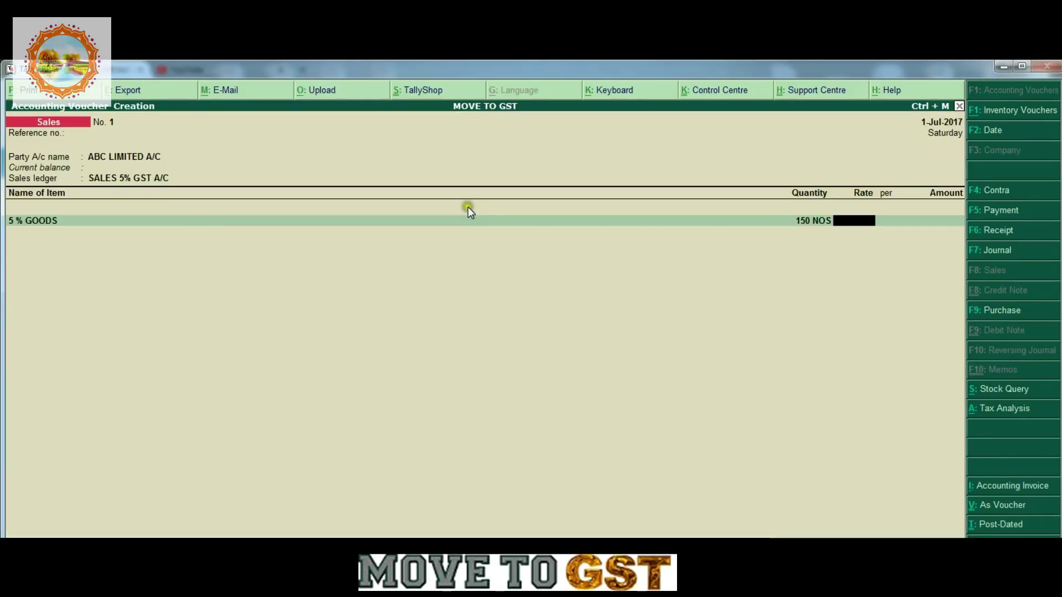
key(Return)
key(Return)
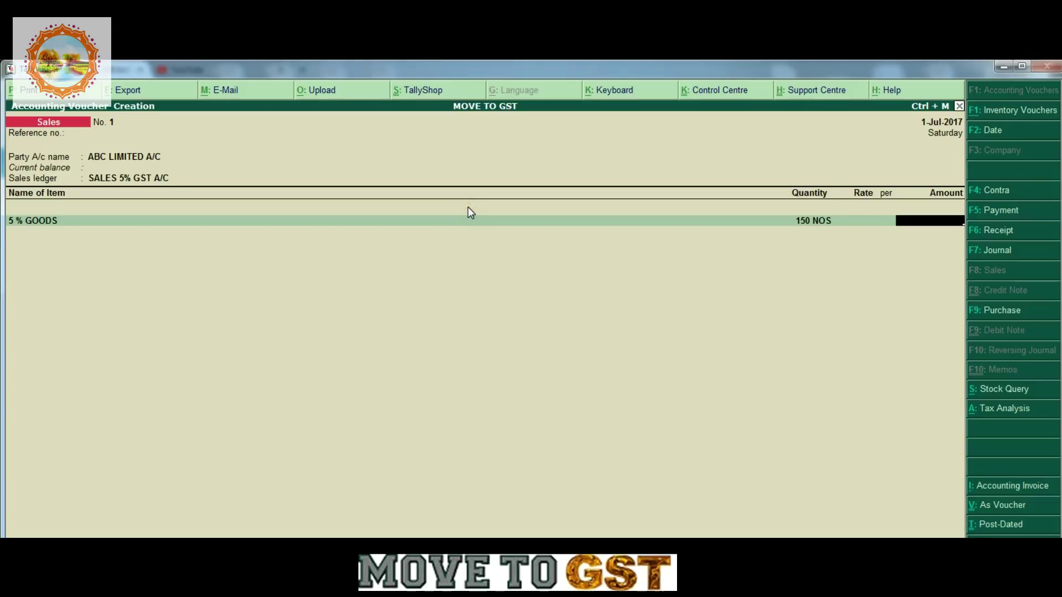
text(2,50,000)
key(Return)
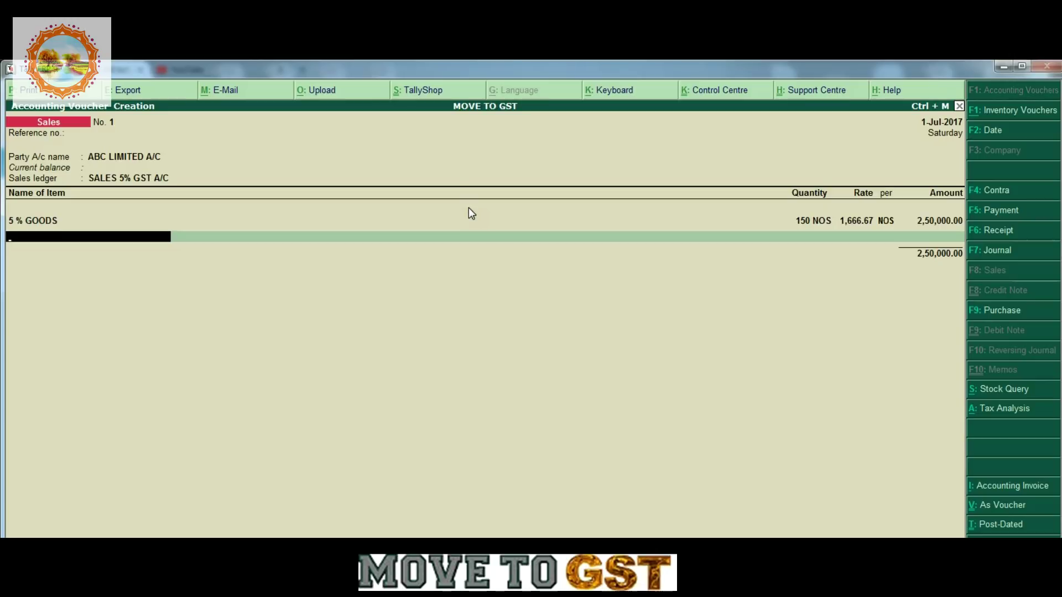
key(Return)
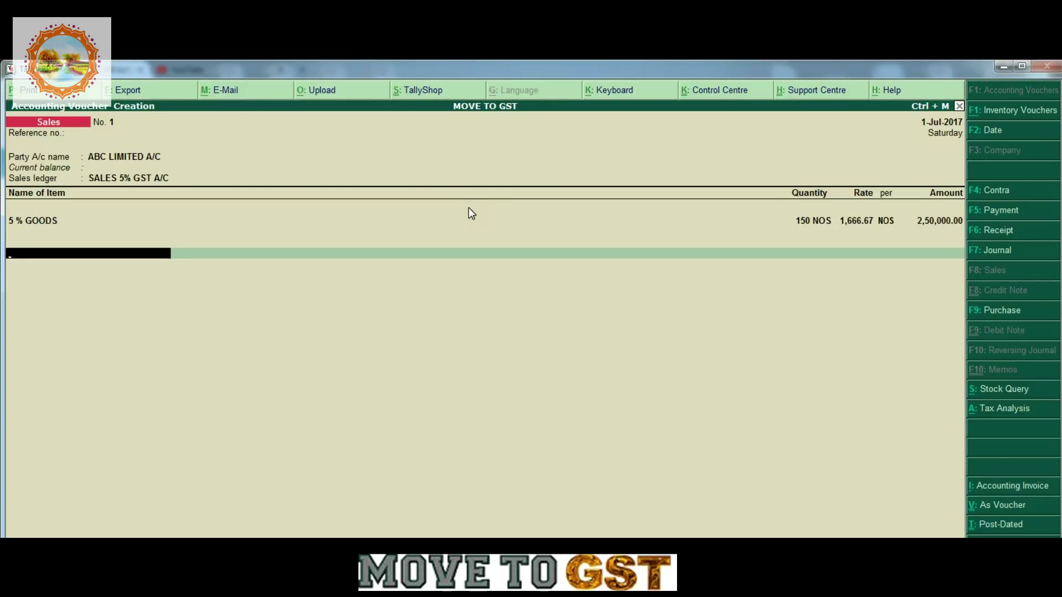
key(alt+c)
text(CGST 2.5%)
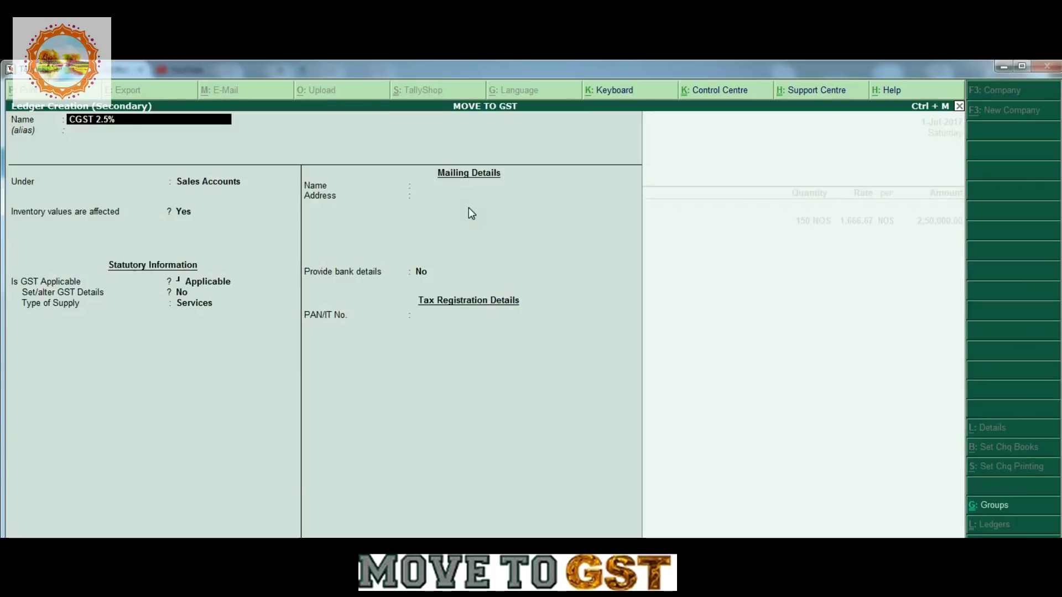
Create CGST 2.5% under Duties & Taxes as GST Central Tax at 2.5%, charging 6,250.00.
key(Return)
key(Return)
text(du)
key(Return)
key(Up)
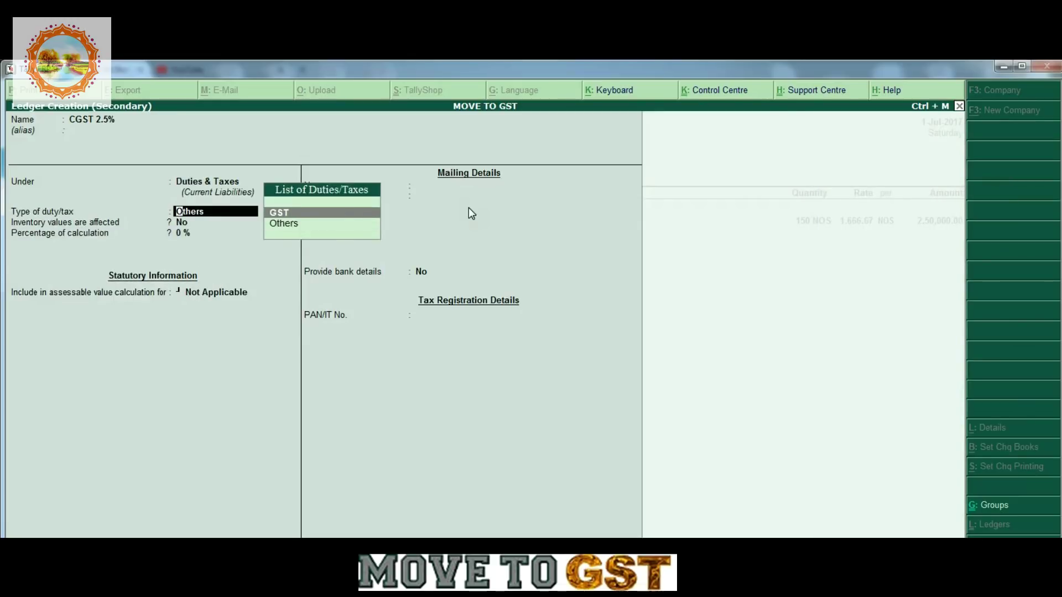
key(Return)
key(Down)
key(Up)
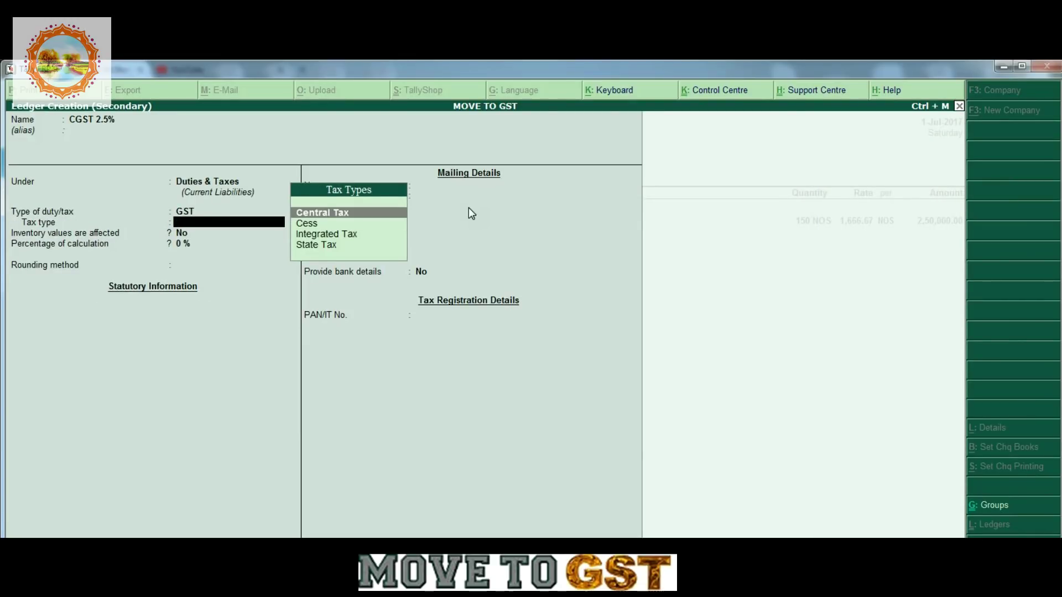
key(Return)
text(2.5)
key(Return)
key(Return)
key(Return)
key(Return)
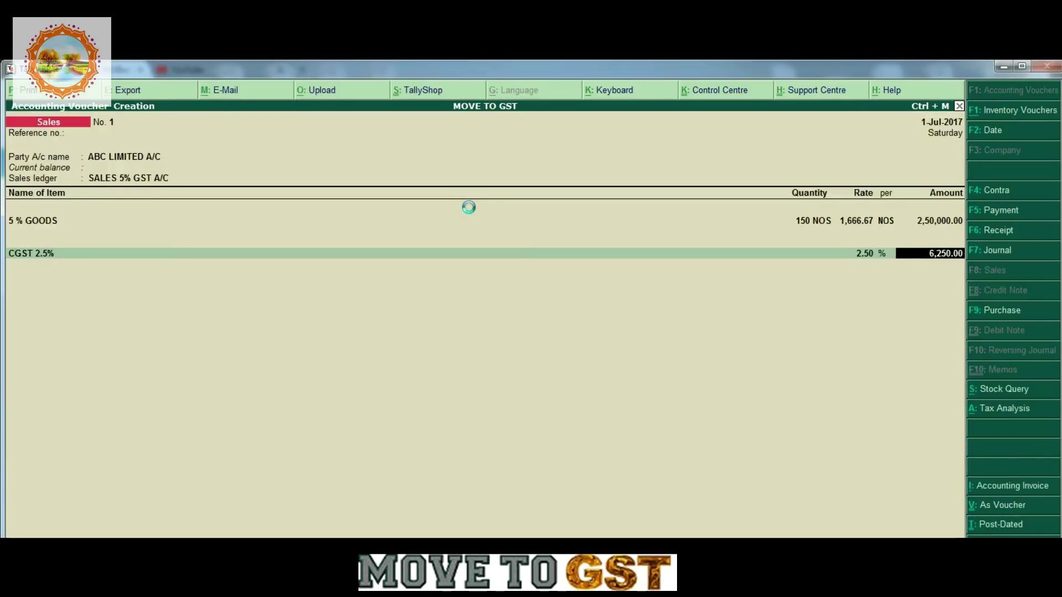
key(Return)
Create a new ledger named SGST 2.5% under Duties & Taxes with GST as the duty type.
text(S)
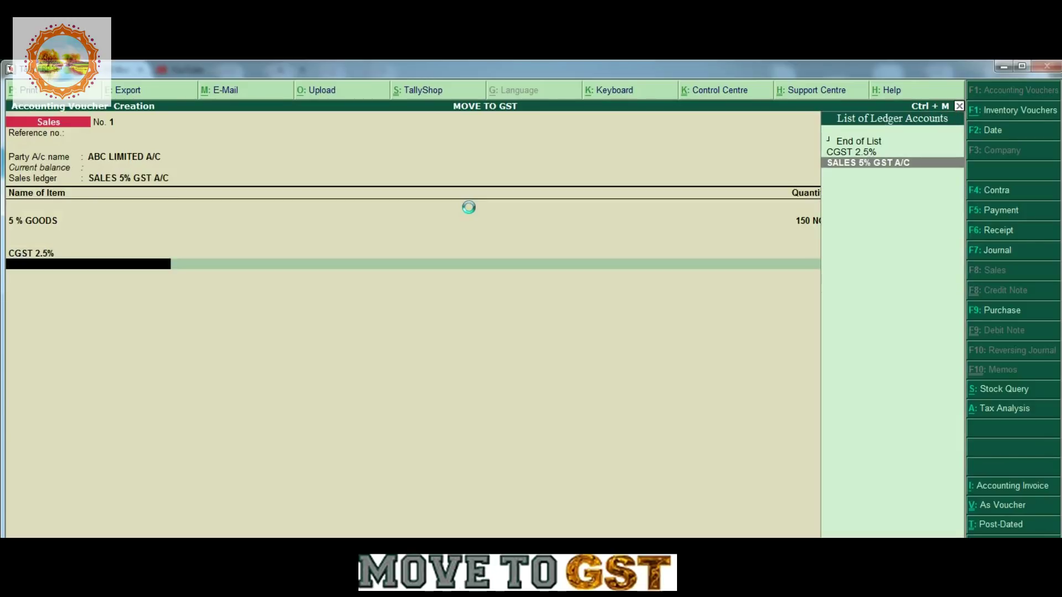
key(alt+c)
text(SGS)
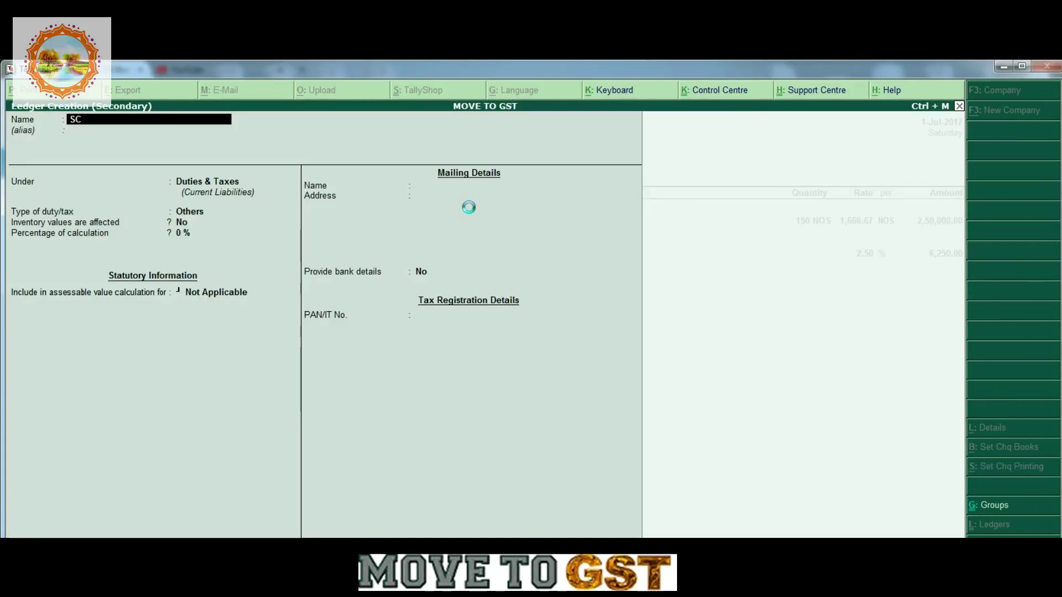
text(T 2.5%)
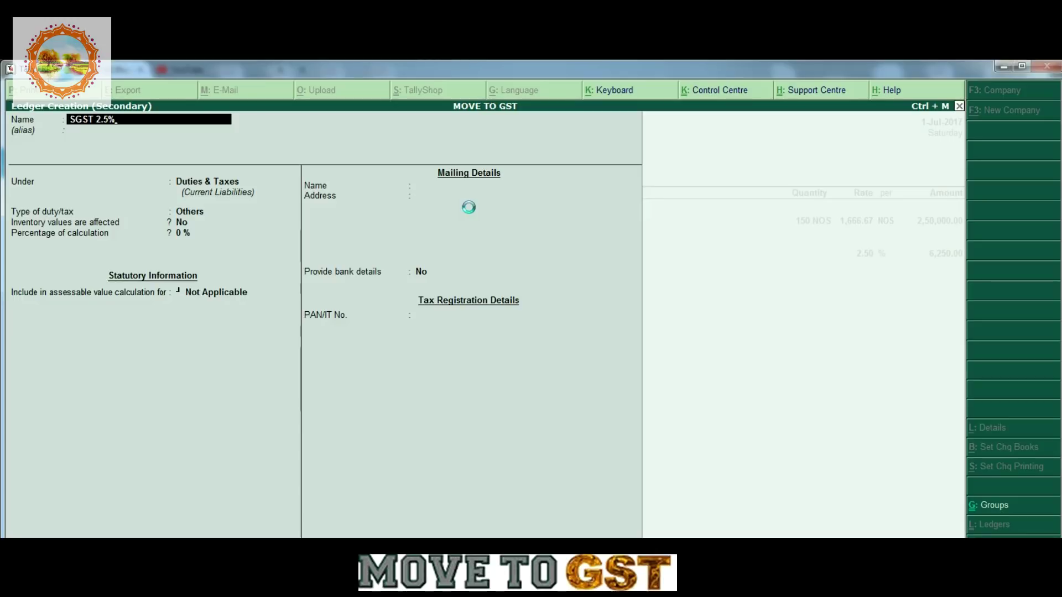
key(Return)
key(Return)
key(Up)
key(Return)
key(Down)
key(Down)
key(Down)
Set the ledger's tax type to State Tax at 2.5% and save it, adding 6,250.00 SGST to the invoice.
key(Return)
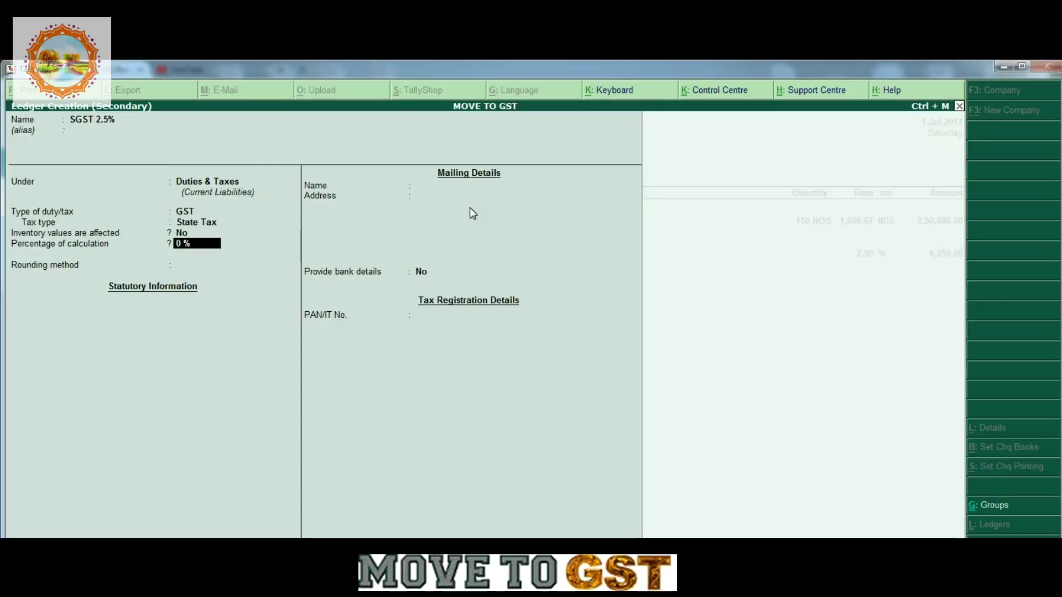
text(2.5)
key(Return)
key(Return)
key(Return)
click(470, 207)
key(Return)
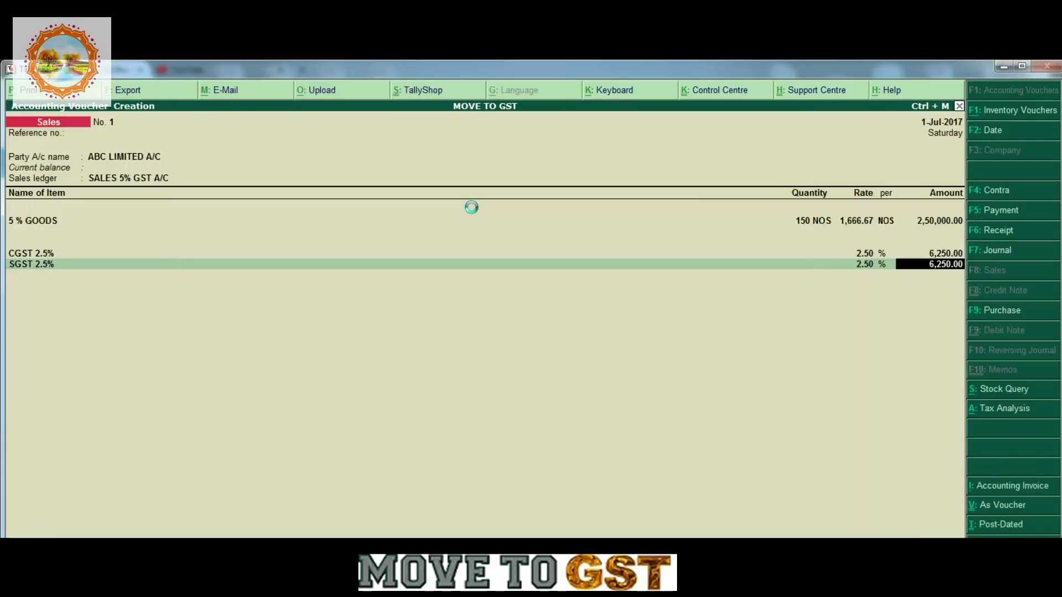
key(Return)
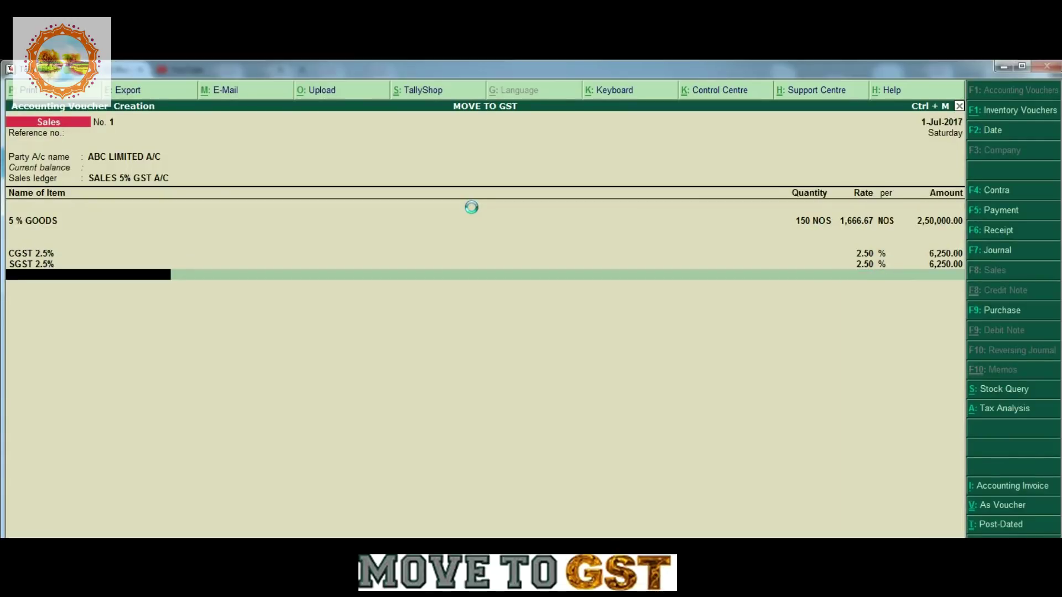
Save sales voucher No. 1 for ABC LIMITED A/C, then bring it back with Page Up for alteration.
key(Return)
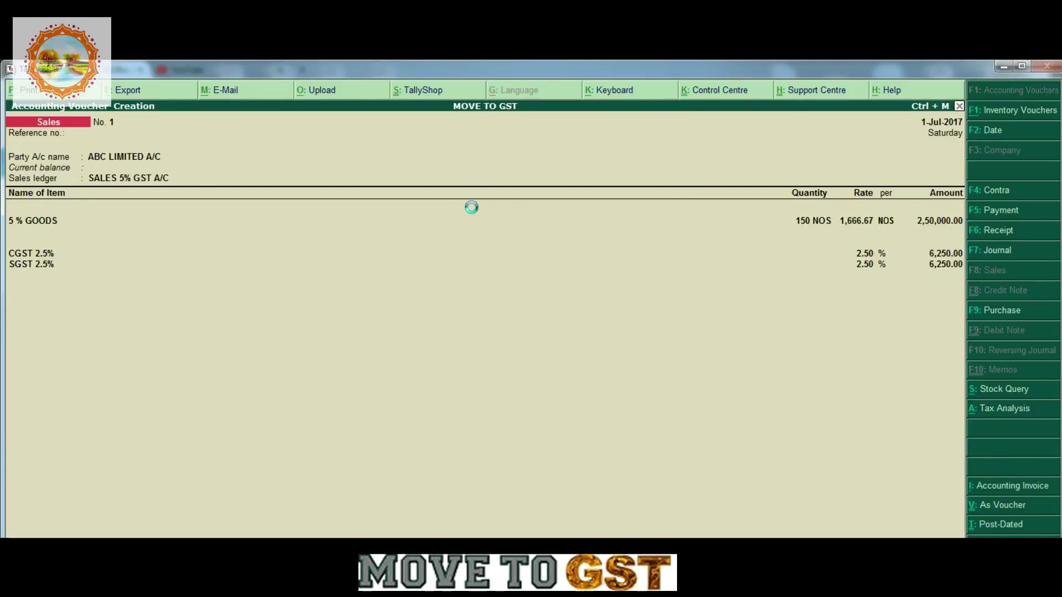
key(Return)
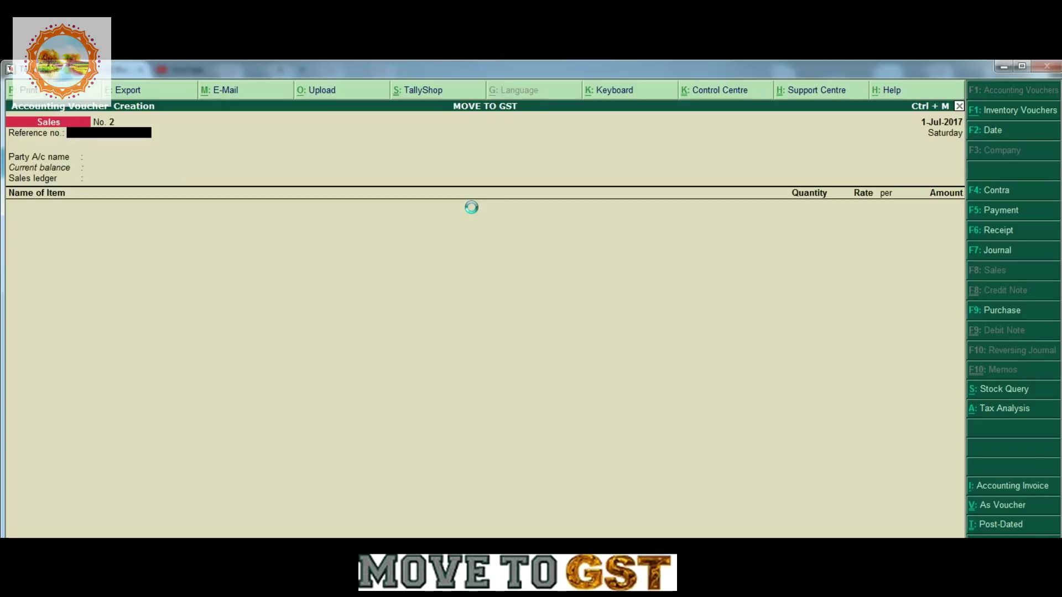
key(Escape)
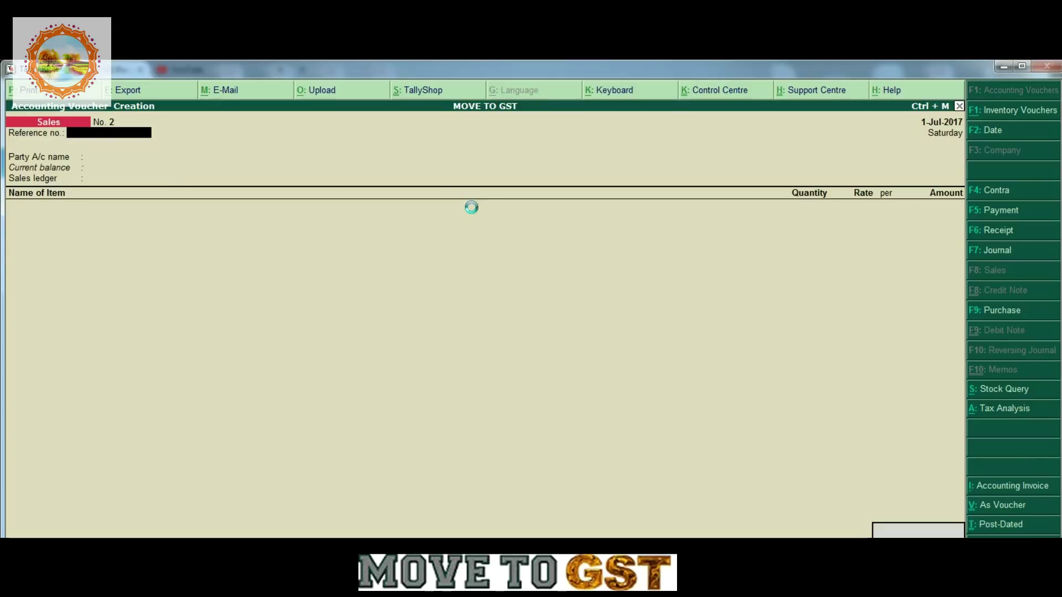
key(Escape)
key(Escape)
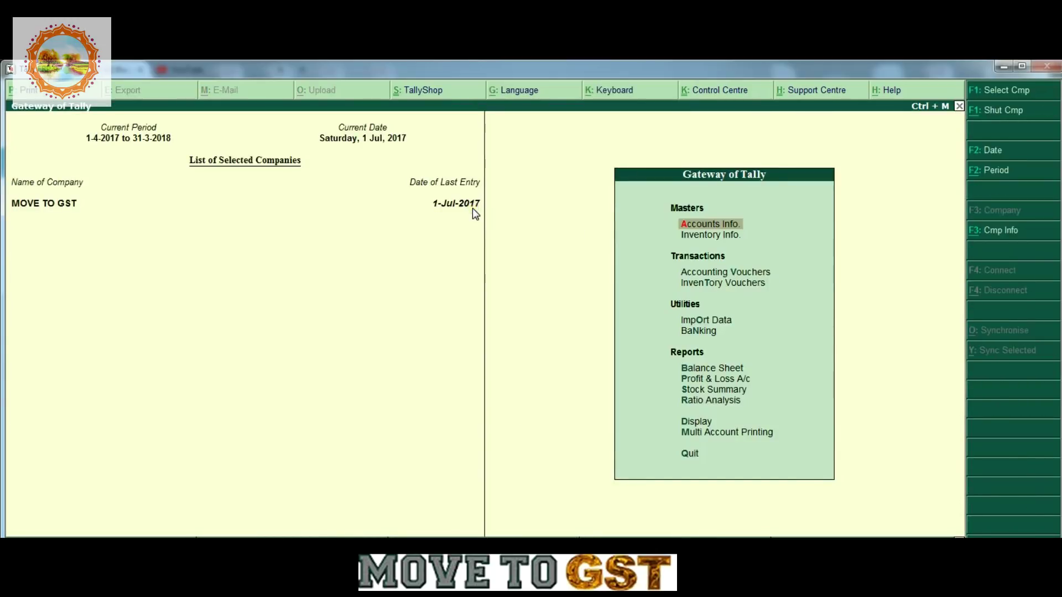
key(v)
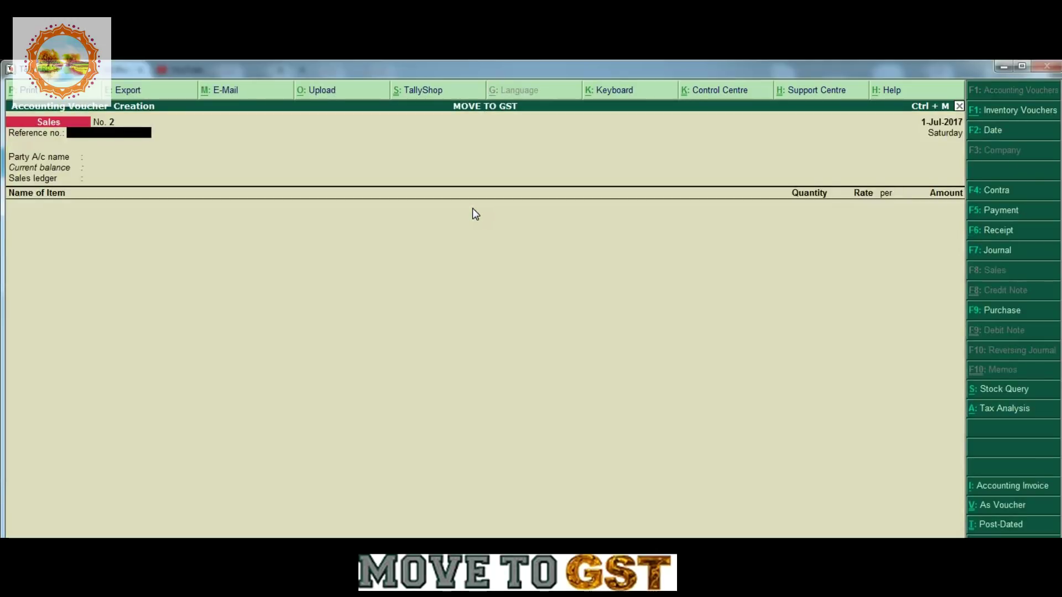
key(Page_Up)
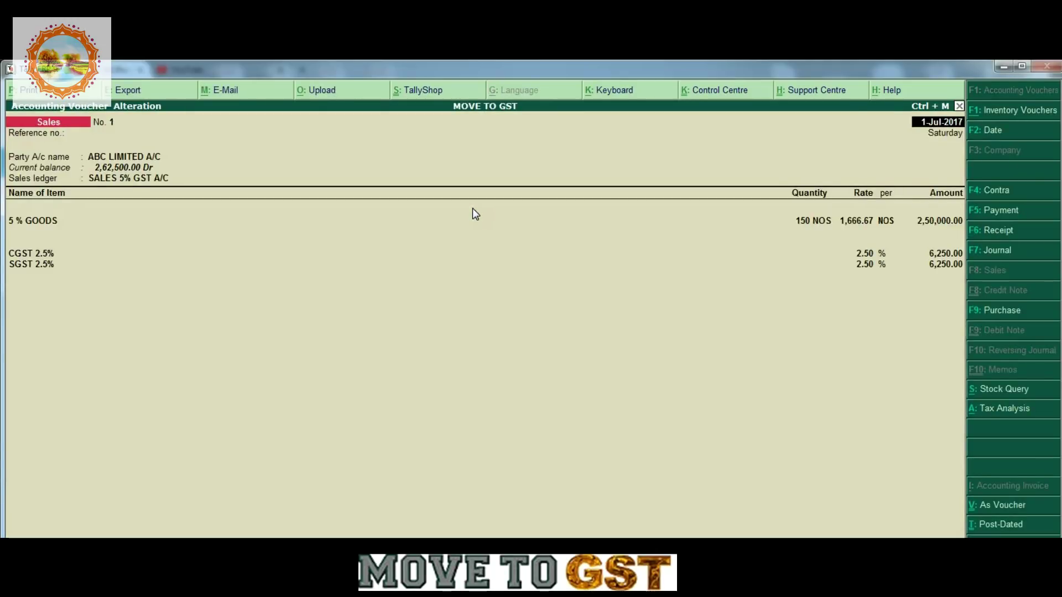
key(alt+p)
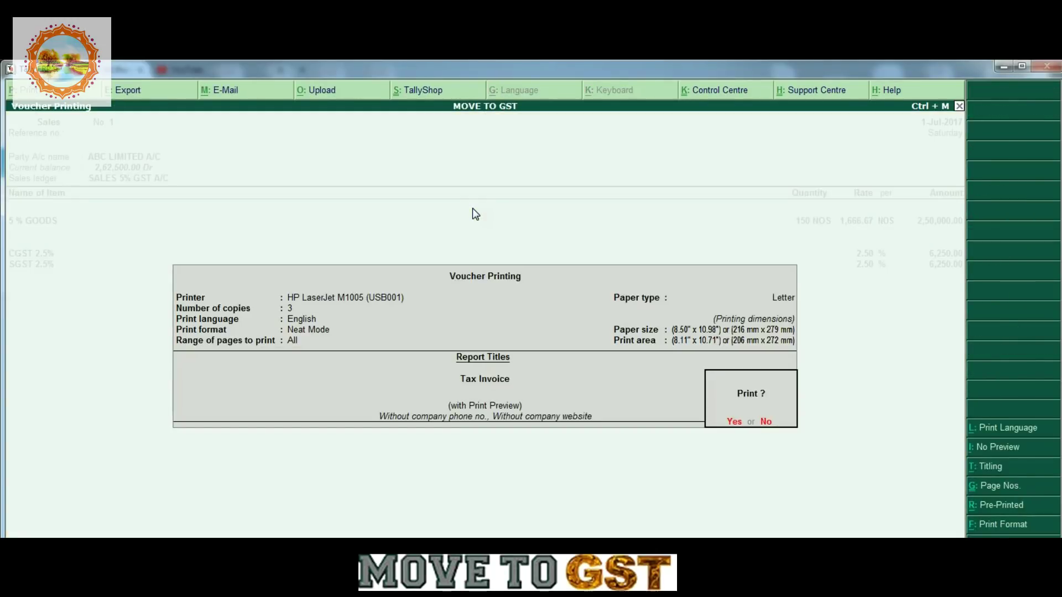
Preview voucher No. 1 as a Tax Invoice totalling 2,62,500.00 with 6,250.00 CGST and SGST.
click(994, 452)
click(994, 452)
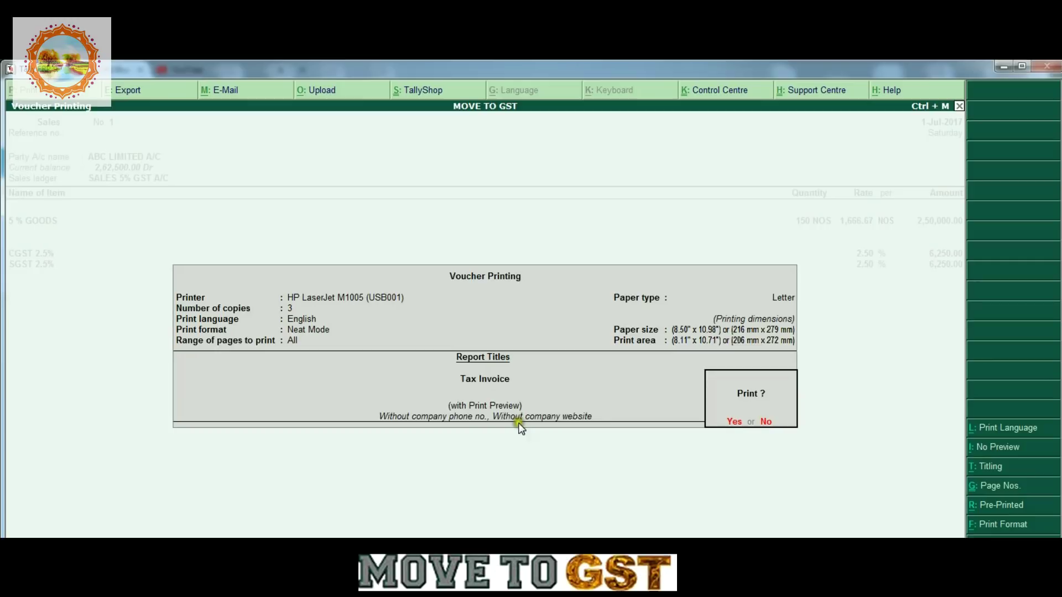
key(Return)
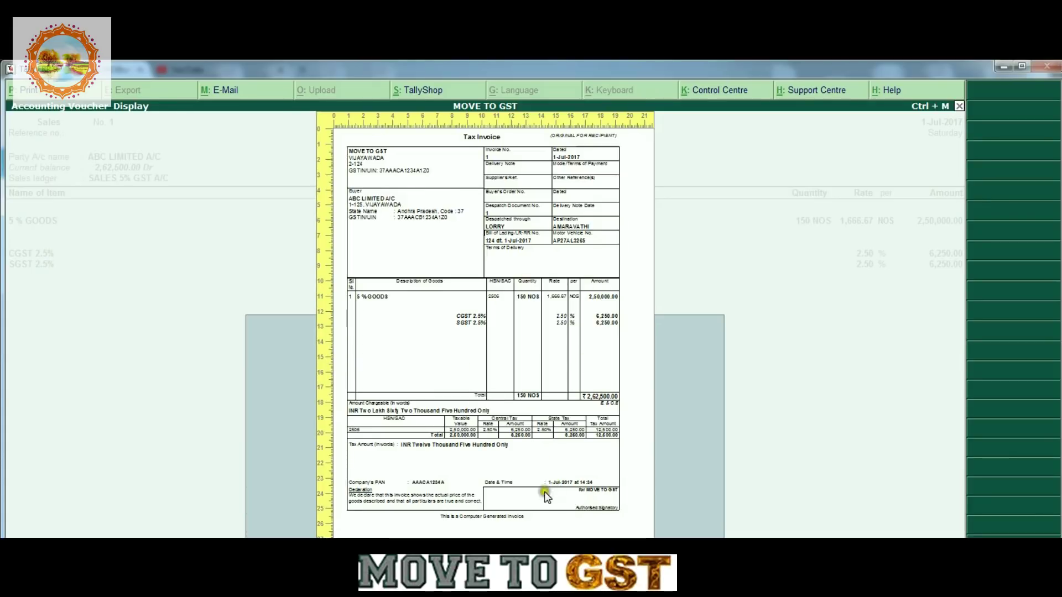
Zoom into the invoice preview to check the HSN 2506 tax summary of 12,500.00, then close it.
click(413, 314)
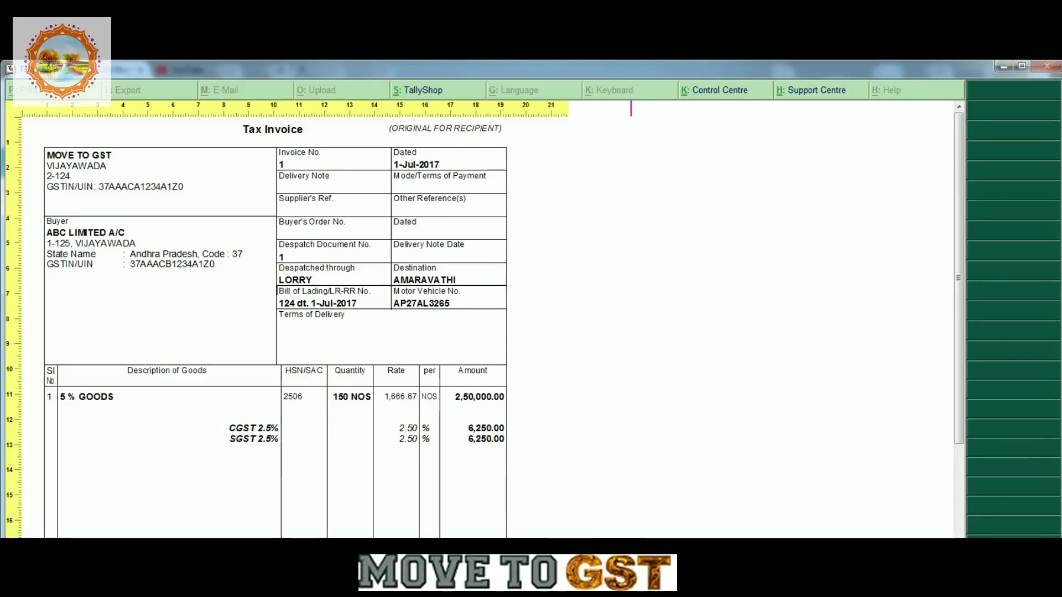
scroll(410, 314, down, 3)
scroll(403, 341, down, 5)
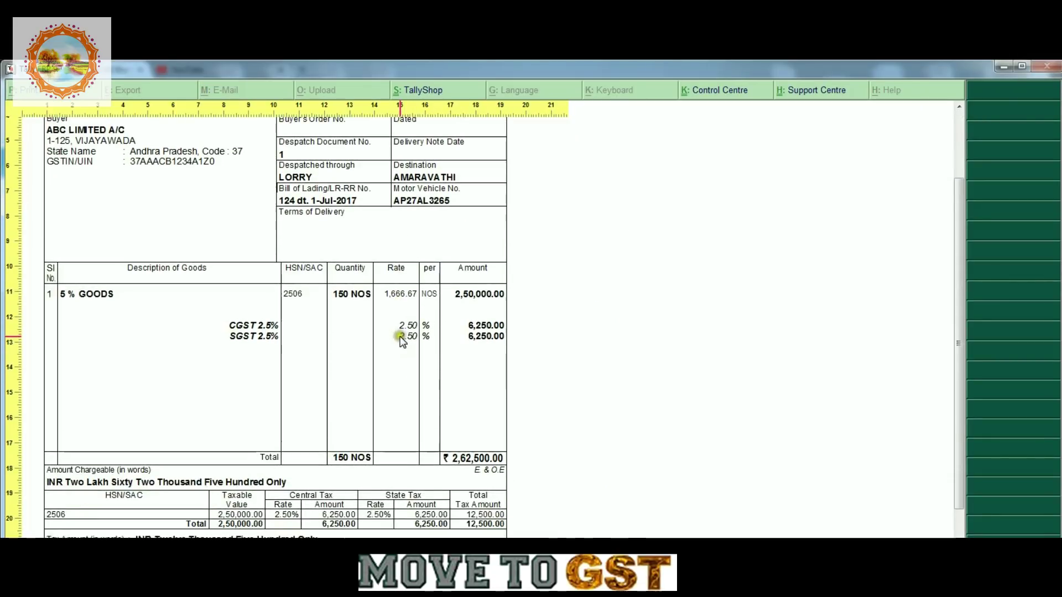
scroll(409, 363, up, 8)
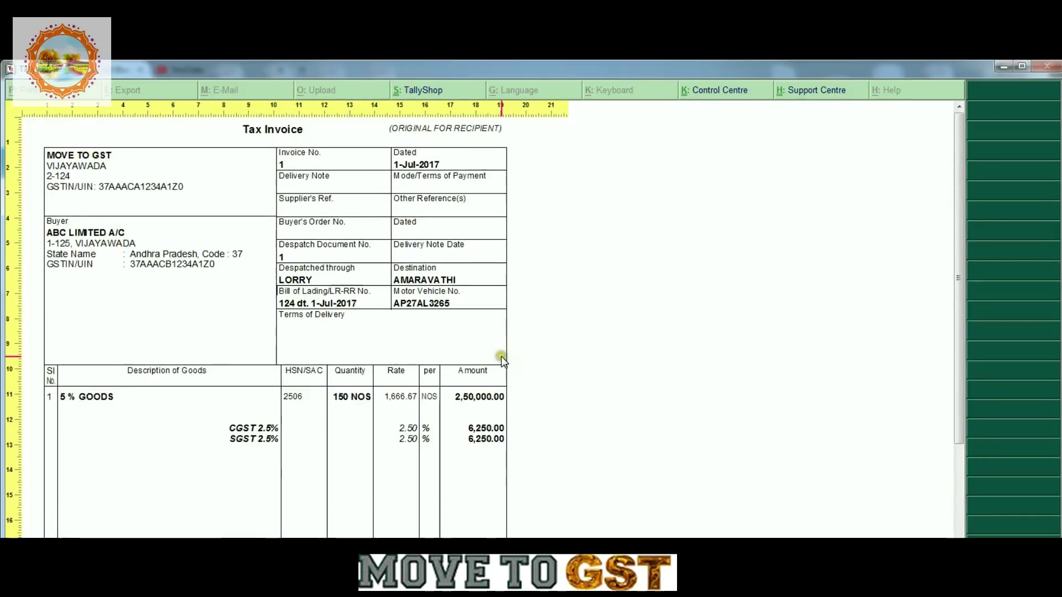
click(561, 328)
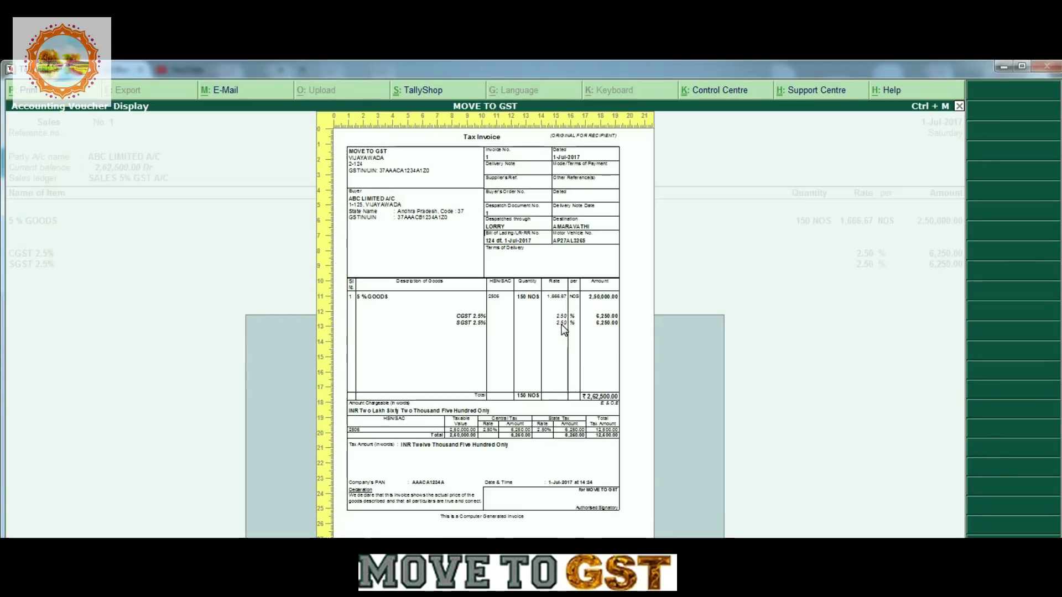
right_click(445, 488)
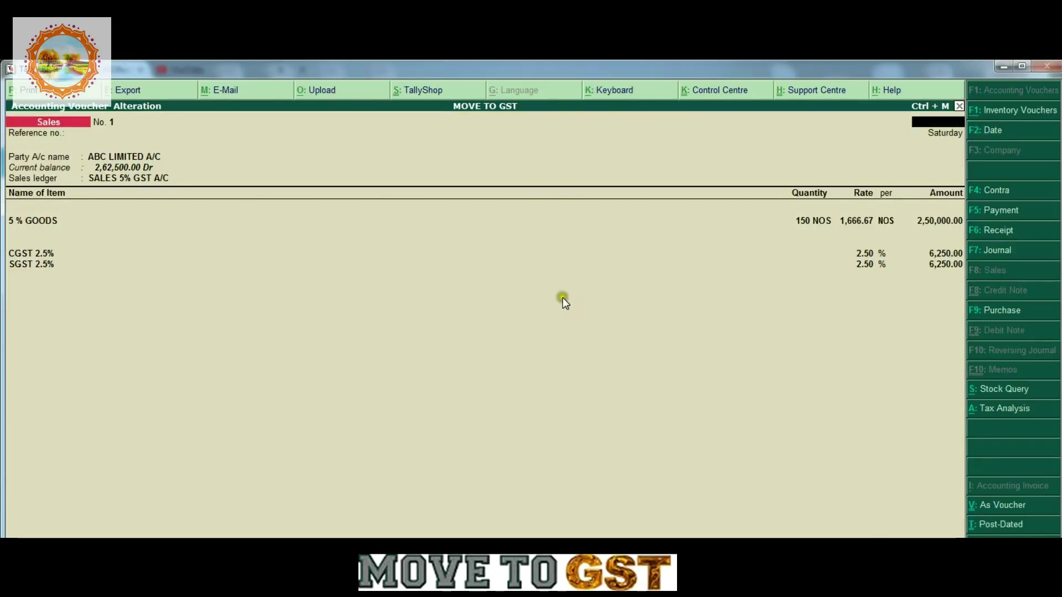
Accept voucher No. 1 unchanged and open GSTR-3B from Display > Statutory Reports > GST.
key(ctrl+a)
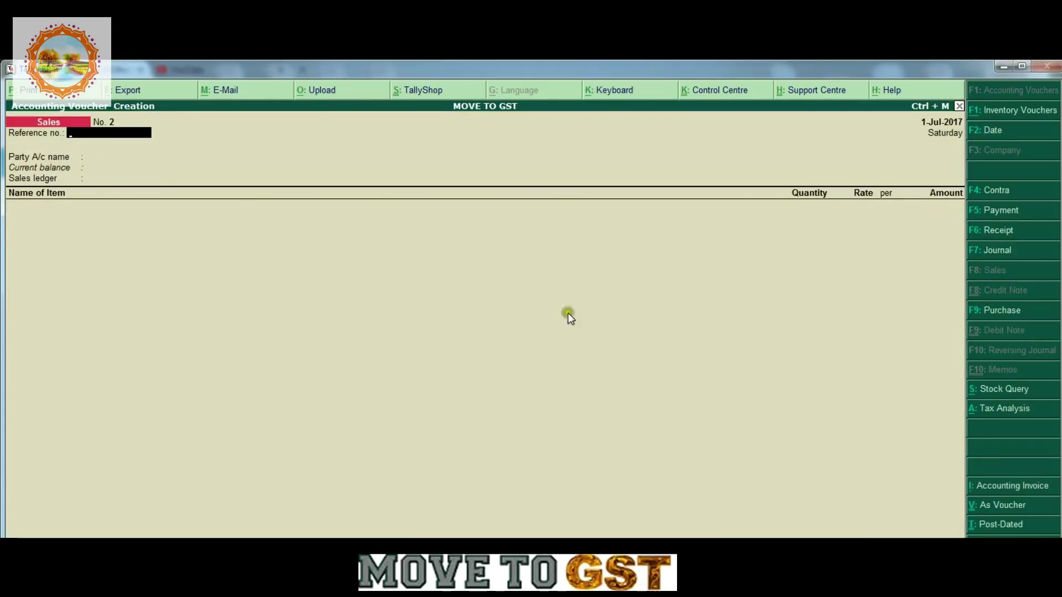
right_click(659, 317)
right_click(681, 396)
right_click(711, 405)
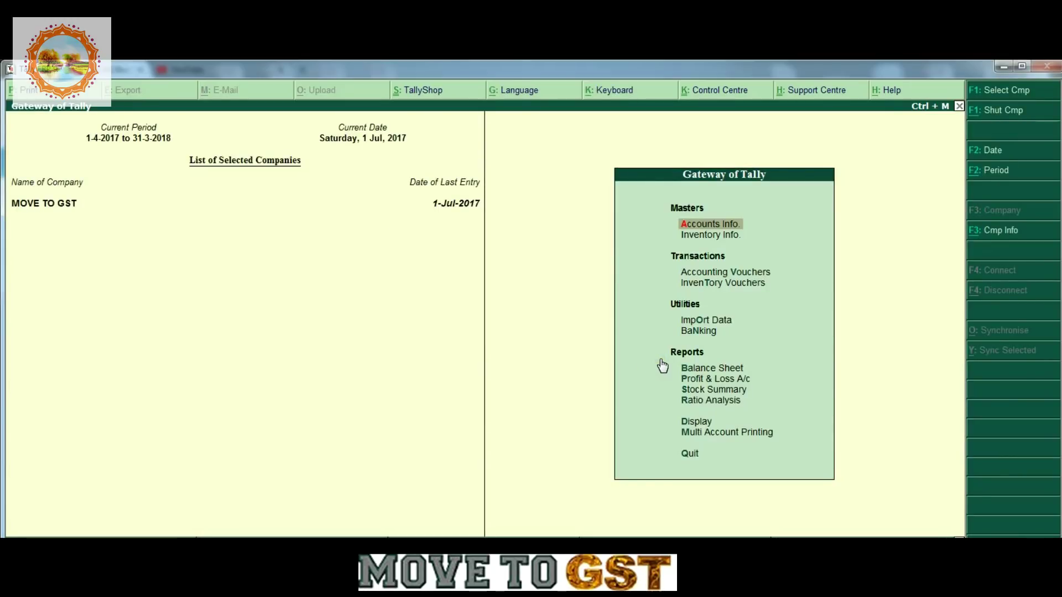
key(d)
key(u)
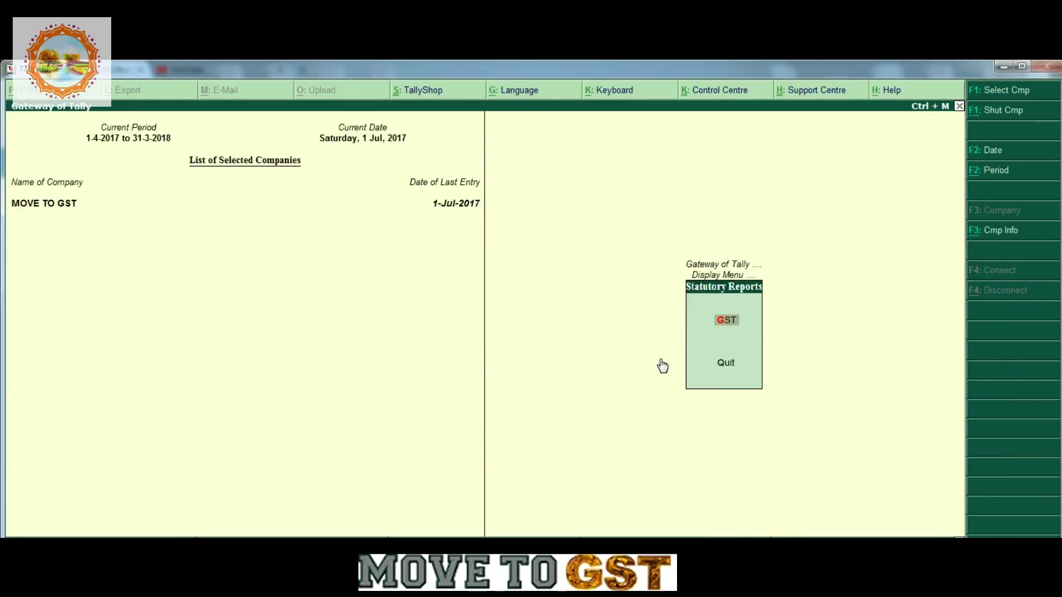
key(g)
key(Down)
Drill into row 3.1(a) outward taxable supplies to list the 2,50,000 sale voucher.
key(Down)
key(Return)
key(Down)
key(Down)
key(Down)
key(Down)
key(Up)
key(Return)
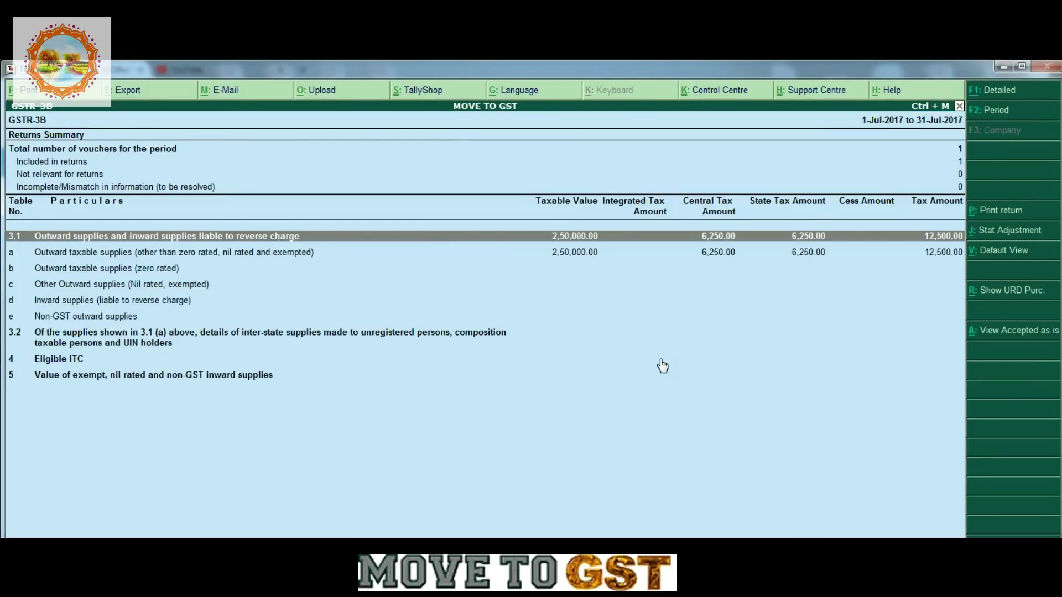
key(Down)
key(Down)
key(Up)
key(Return)
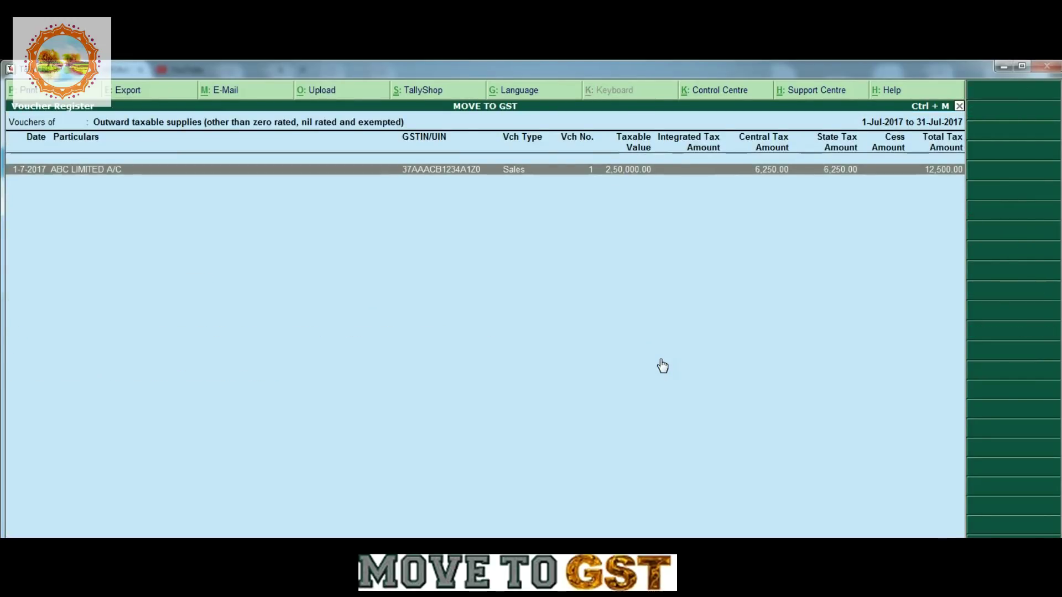
Return to the GST reports list and briefly open GSTR-2.
key(Escape)
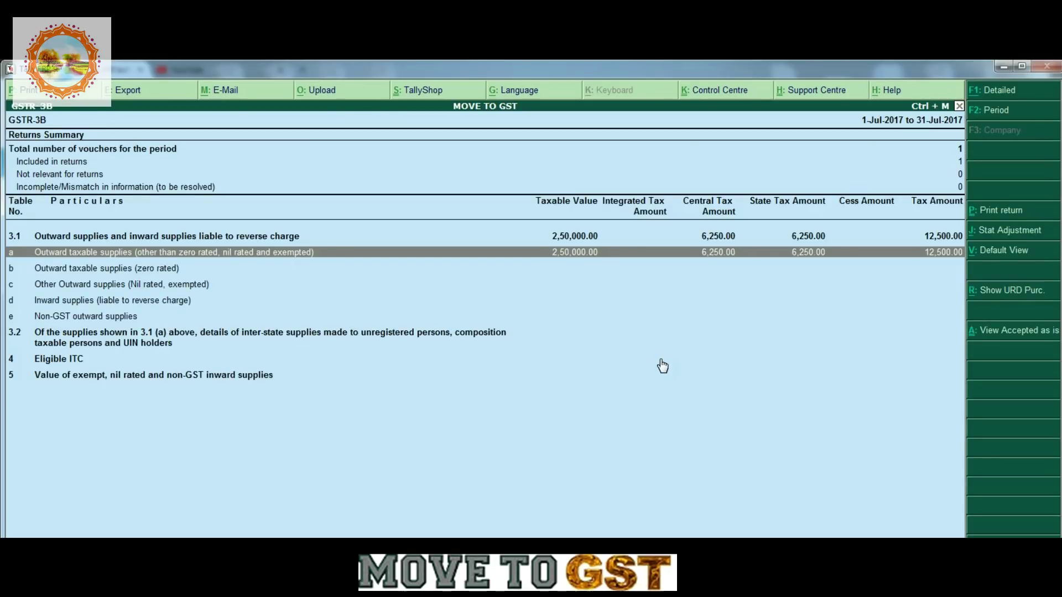
key(Escape)
key(Up)
key(Return)
key(Escape)
Open GSTR-1 and view the B2B Invoices details for the sale.
key(Up)
key(Return)
key(Down)
key(Down)
key(Down)
key(Down)
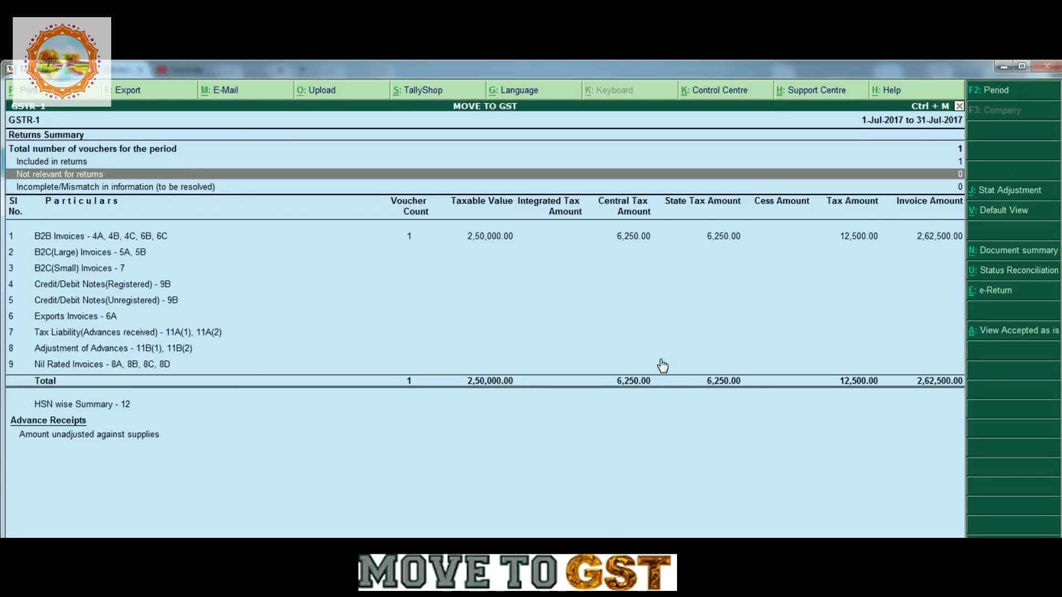
key(Up)
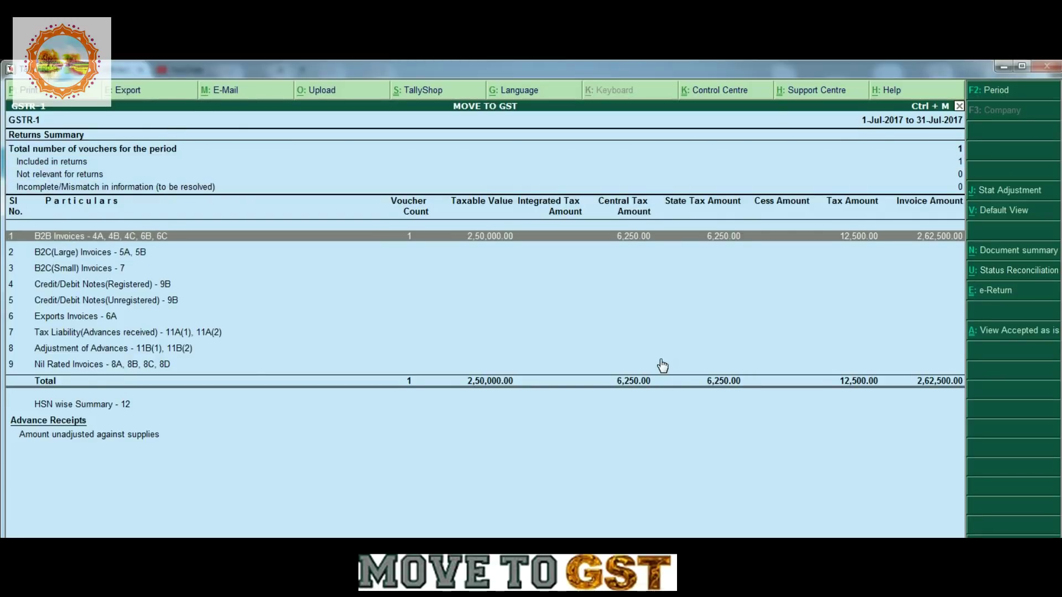
key(Return)
key(Escape)
View the HSN wise Summary (HSN 2506, 5% goods, 150 NOS) and return to the GSTR-1 summary.
key(Down)
key(Down)
key(Down)
key(Down)
key(Down)
key(Down)
key(Down)
key(Down)
key(Down)
key(Down)
key(Up)
key(Return)
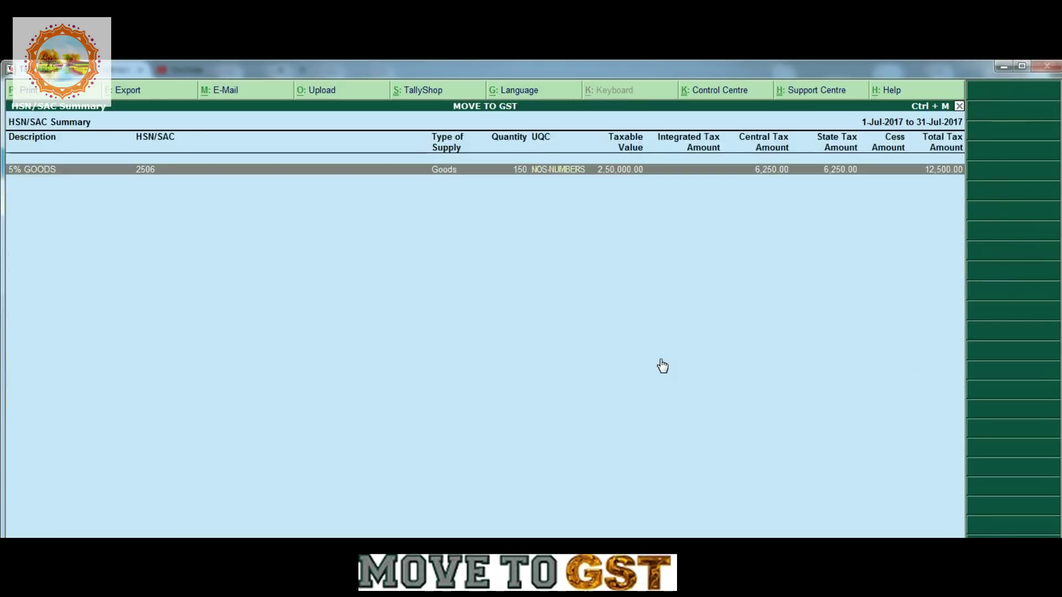
key(Escape)
key(Up)
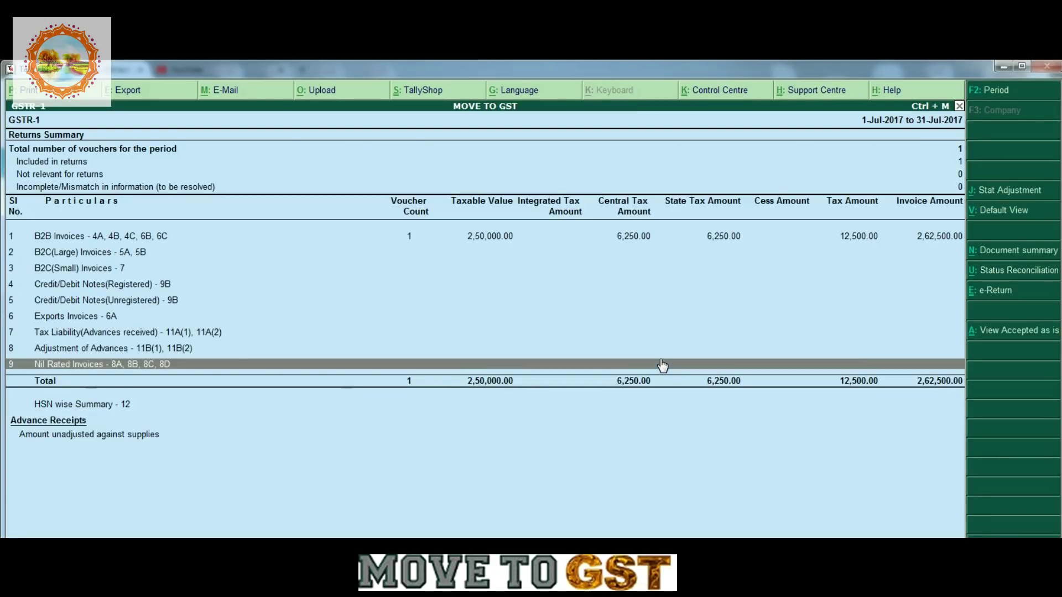